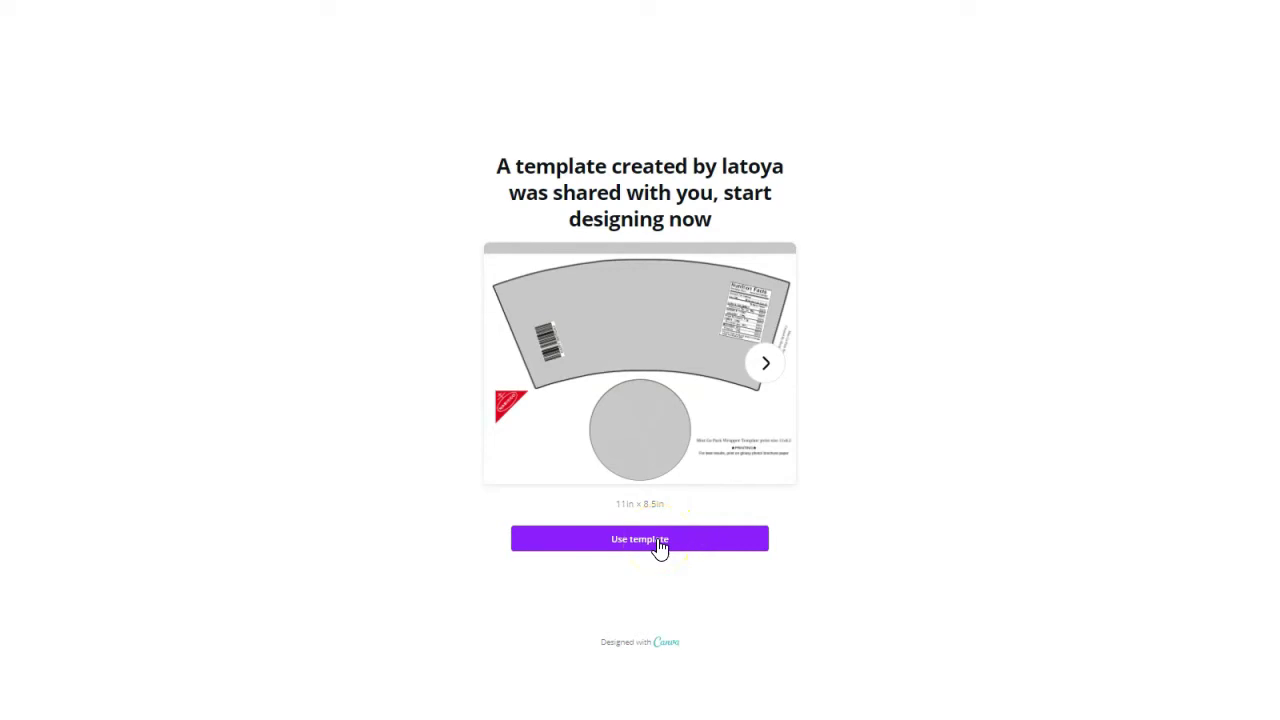
Step: Start an editable copy of the shared mini go pack wrapper template and look over its barcode, logo and wrapper area
{"action": "left_click", "coordinate": [658, 539]}
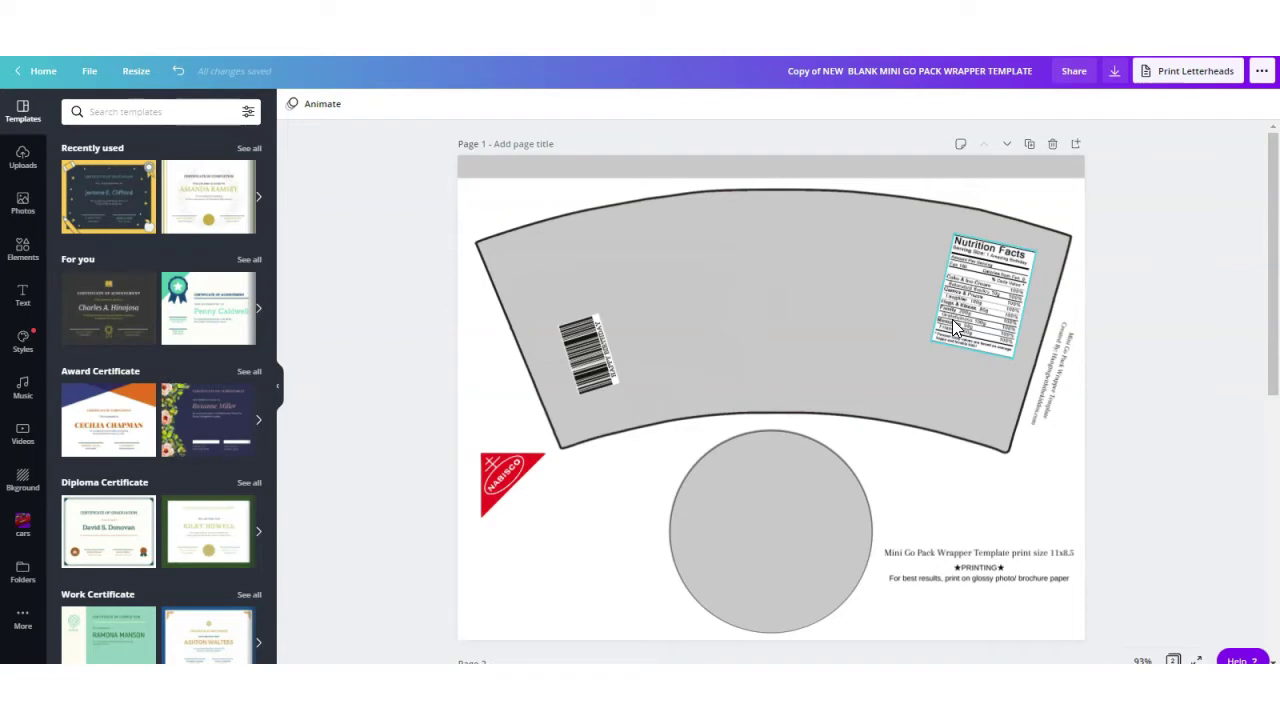
{"action": "left_click", "coordinate": [680, 312]}
{"action": "left_click", "coordinate": [610, 346]}
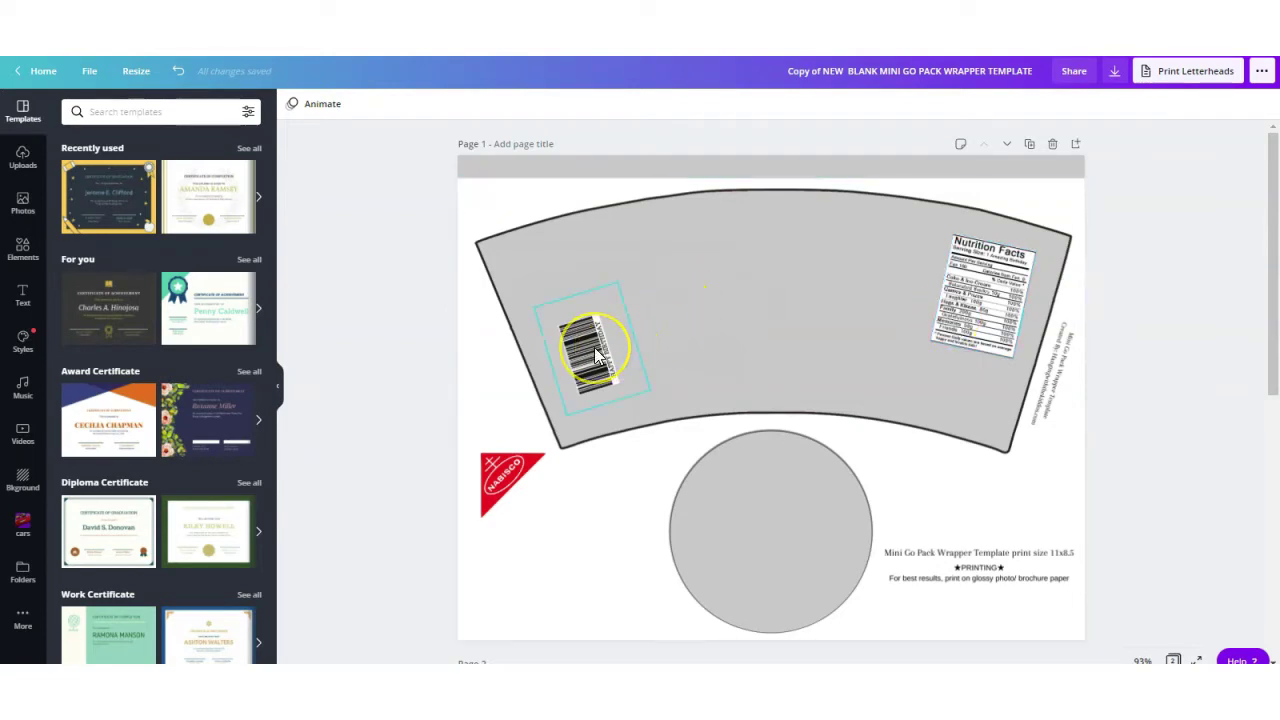
{"action": "left_click", "coordinate": [488, 480]}
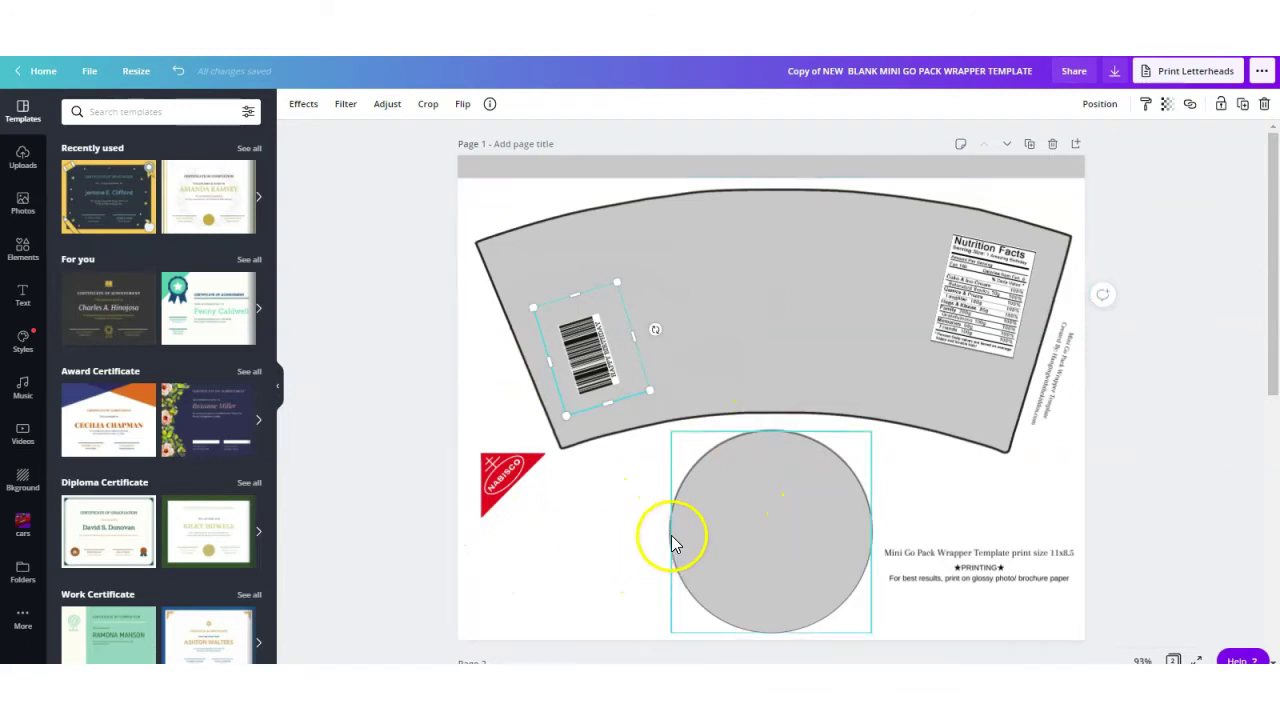
{"action": "left_click", "coordinate": [550, 231]}
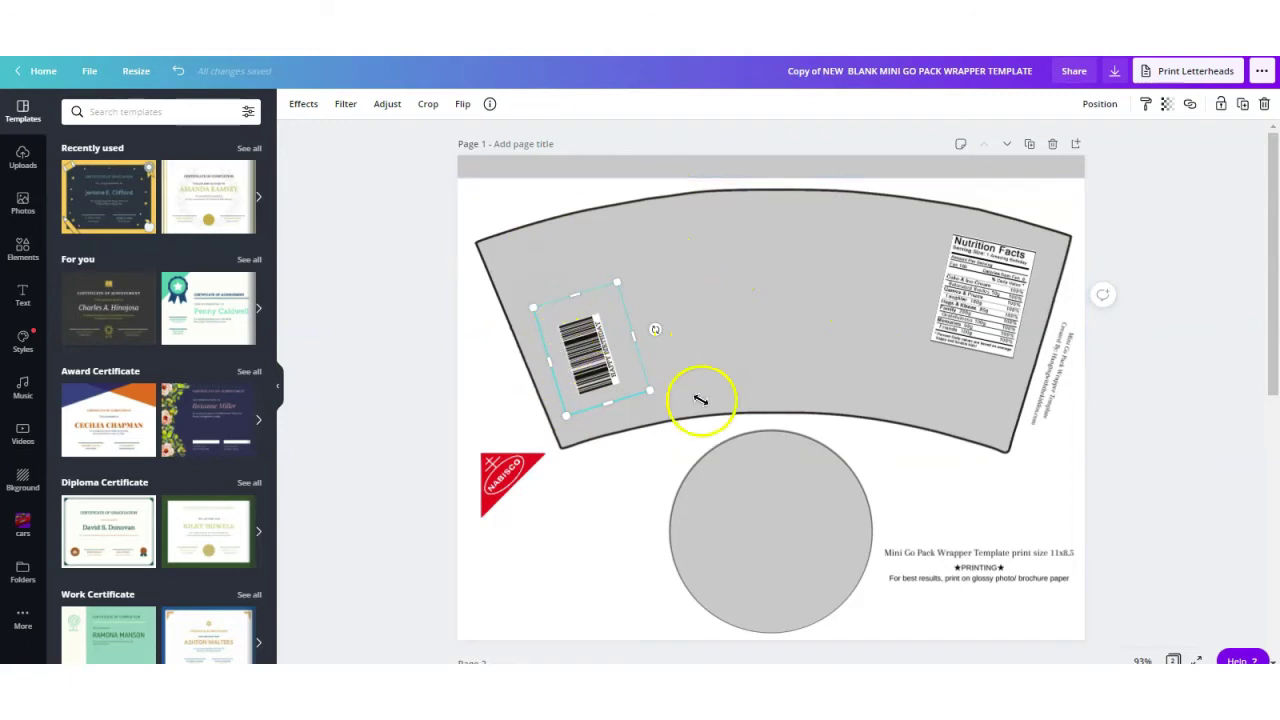
Step: Try several brand colors on the first page's background and settle on the blue one
{"action": "left_click", "coordinate": [631, 172]}
{"action": "left_click", "coordinate": [115, 650]}
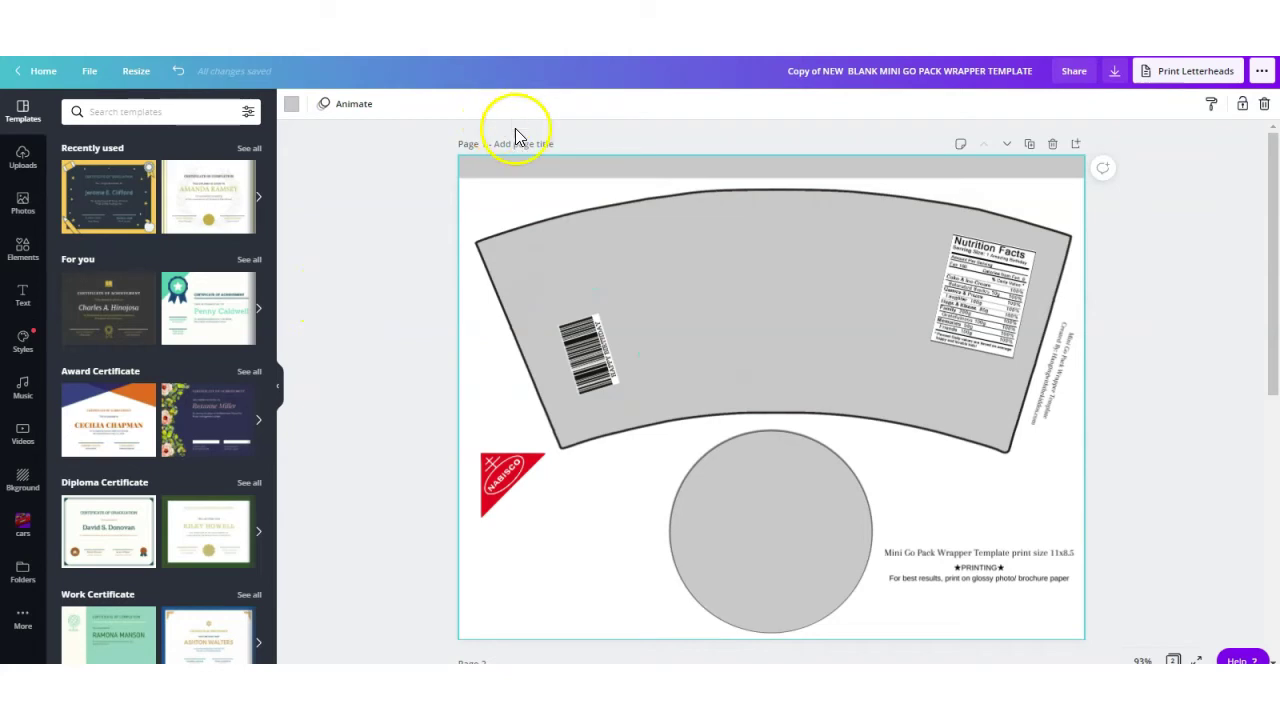
{"action": "left_click", "coordinate": [295, 110]}
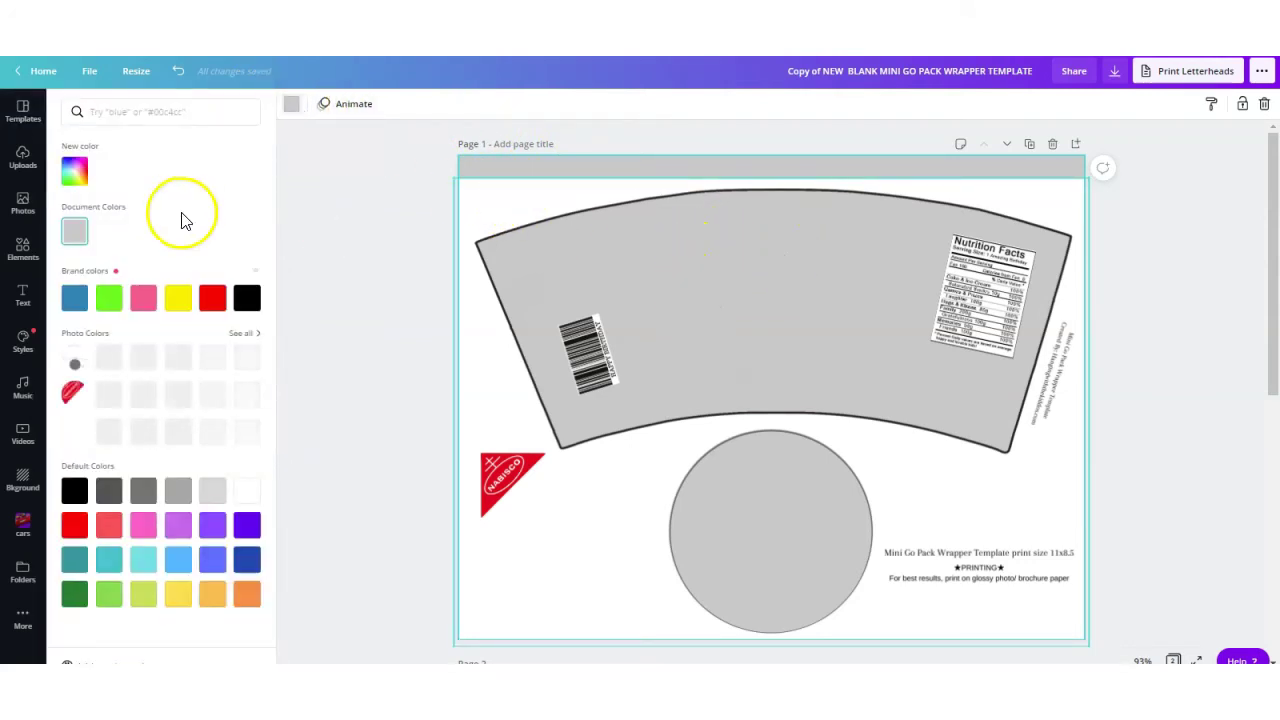
{"action": "left_click", "coordinate": [212, 299]}
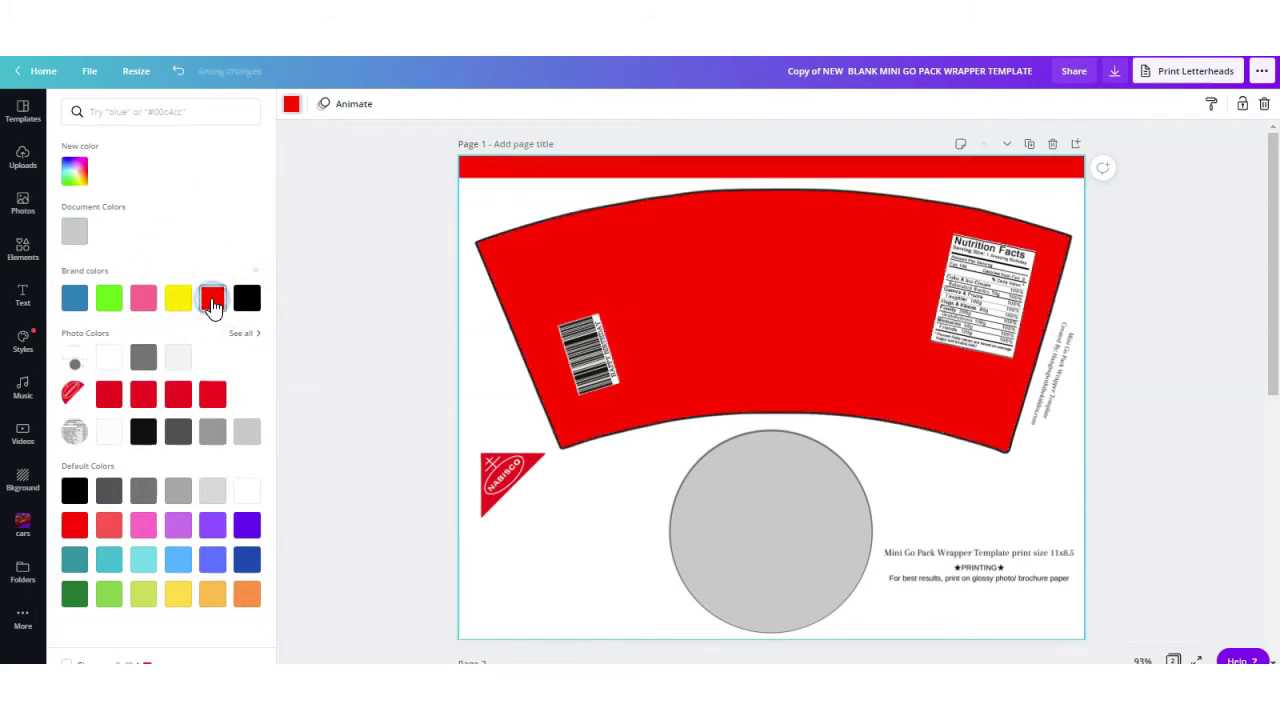
{"action": "left_click", "coordinate": [247, 300]}
{"action": "left_click", "coordinate": [178, 298]}
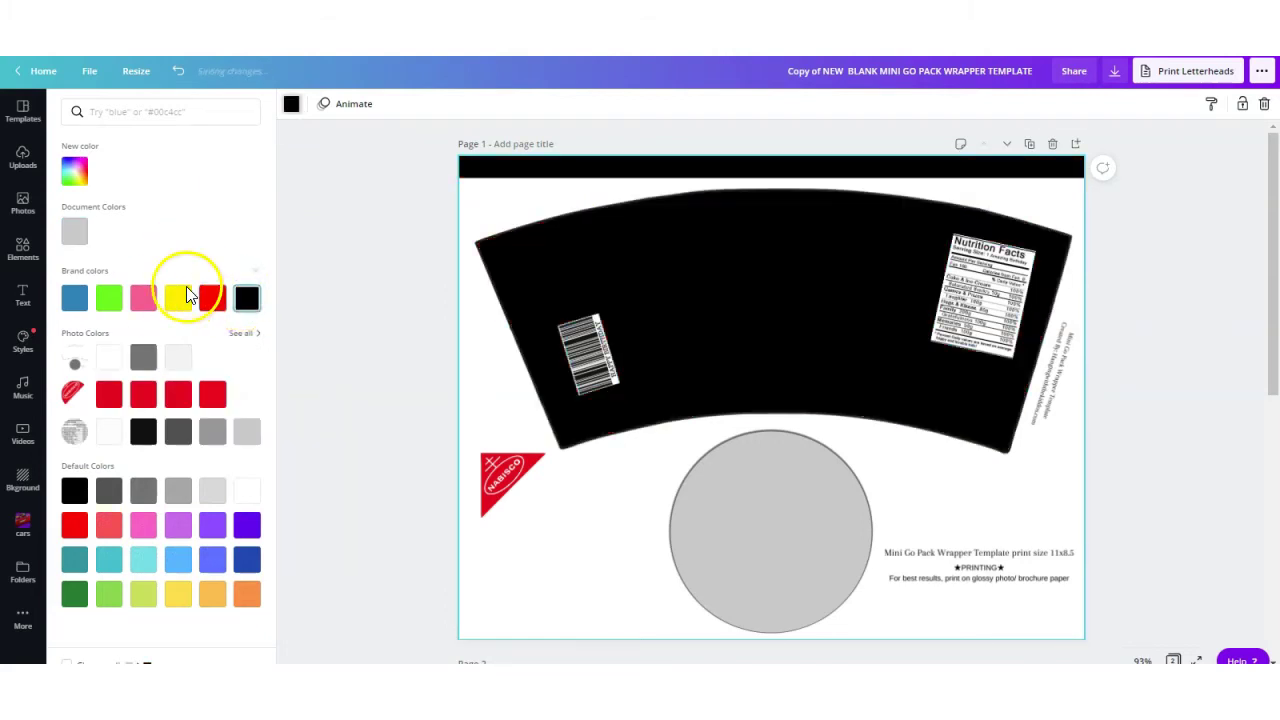
{"action": "left_click", "coordinate": [143, 300]}
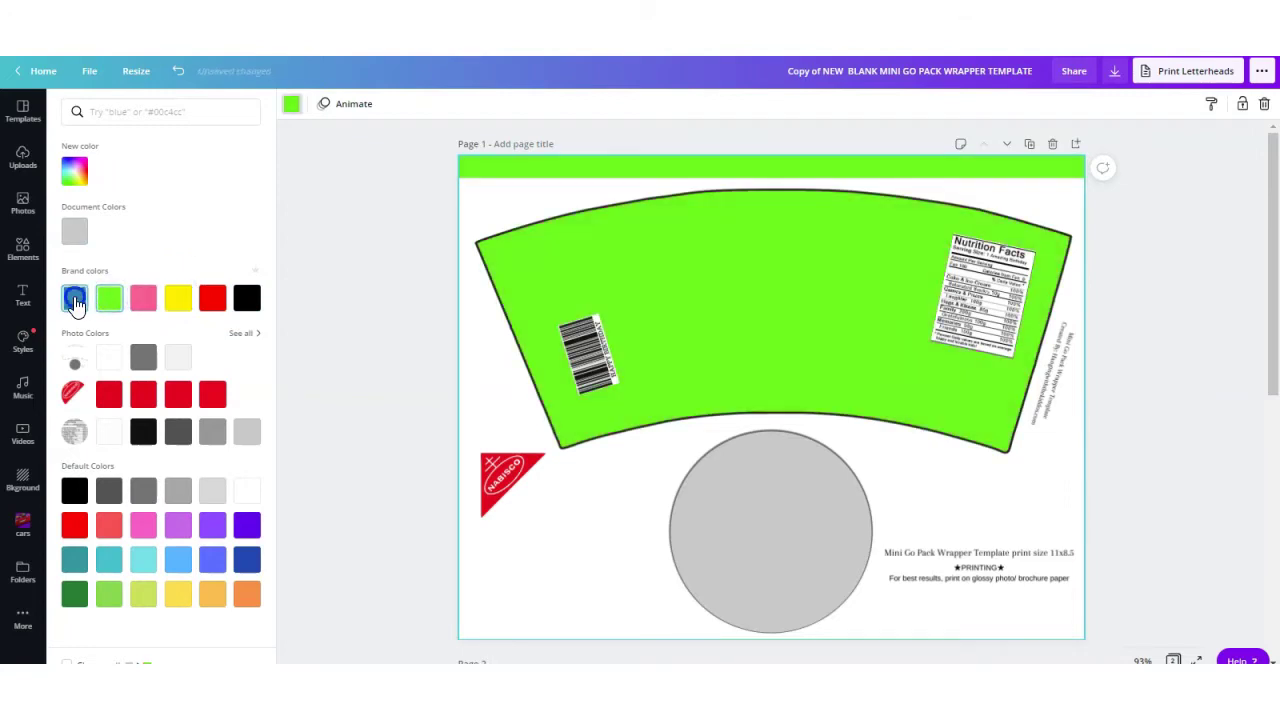
{"action": "left_click", "coordinate": [75, 300]}
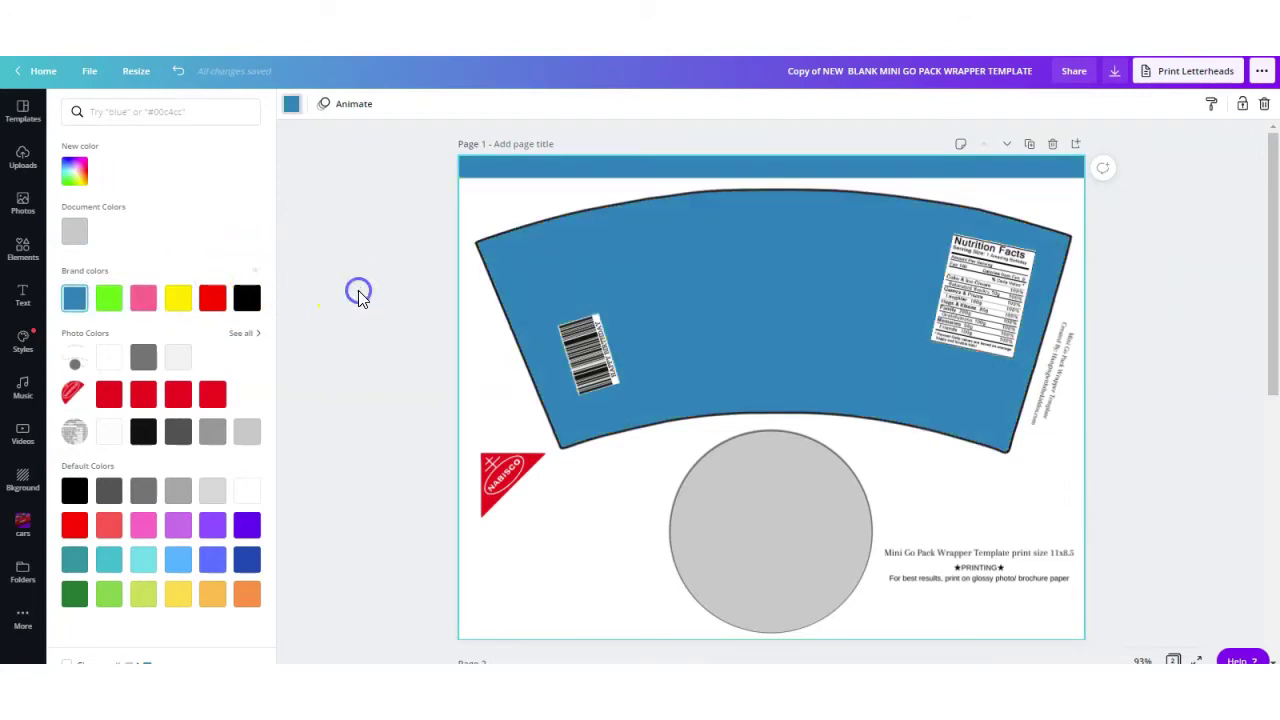
{"action": "left_click", "coordinate": [360, 296]}
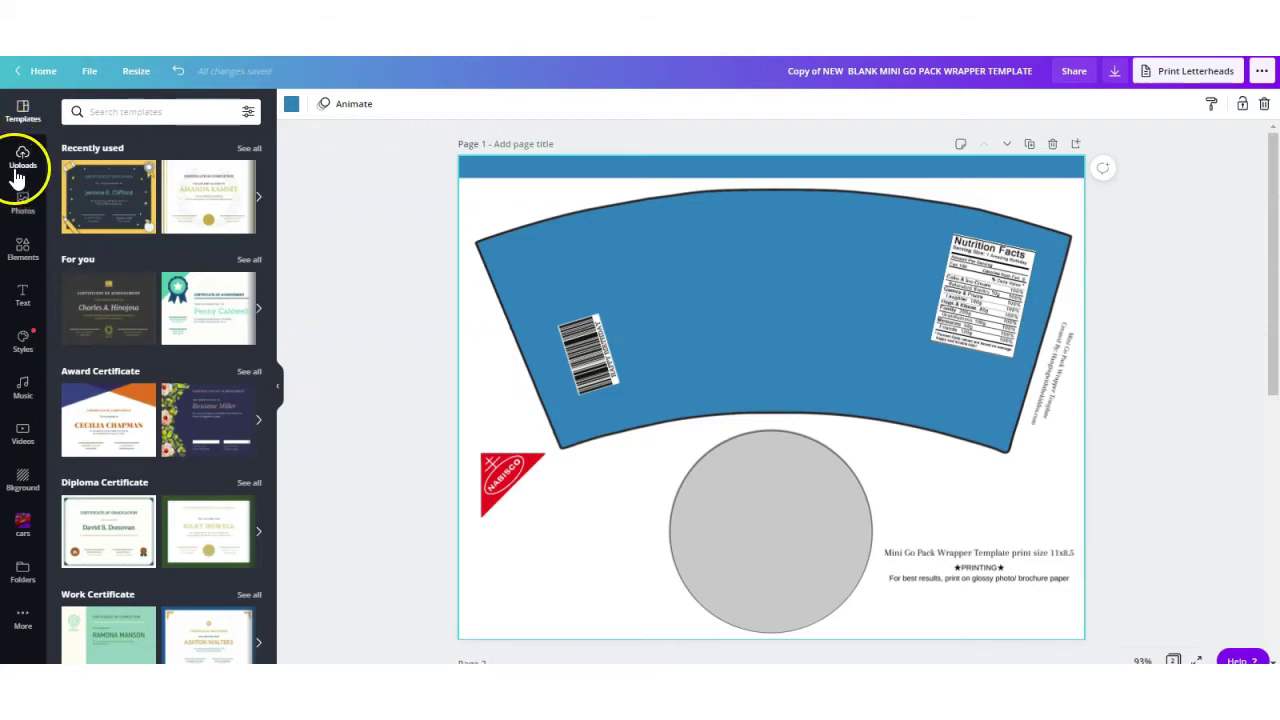
Step: Add the black-and-white checkered image from the cars folder and move it up to just below the blue strip
{"action": "left_click", "coordinate": [22, 530]}
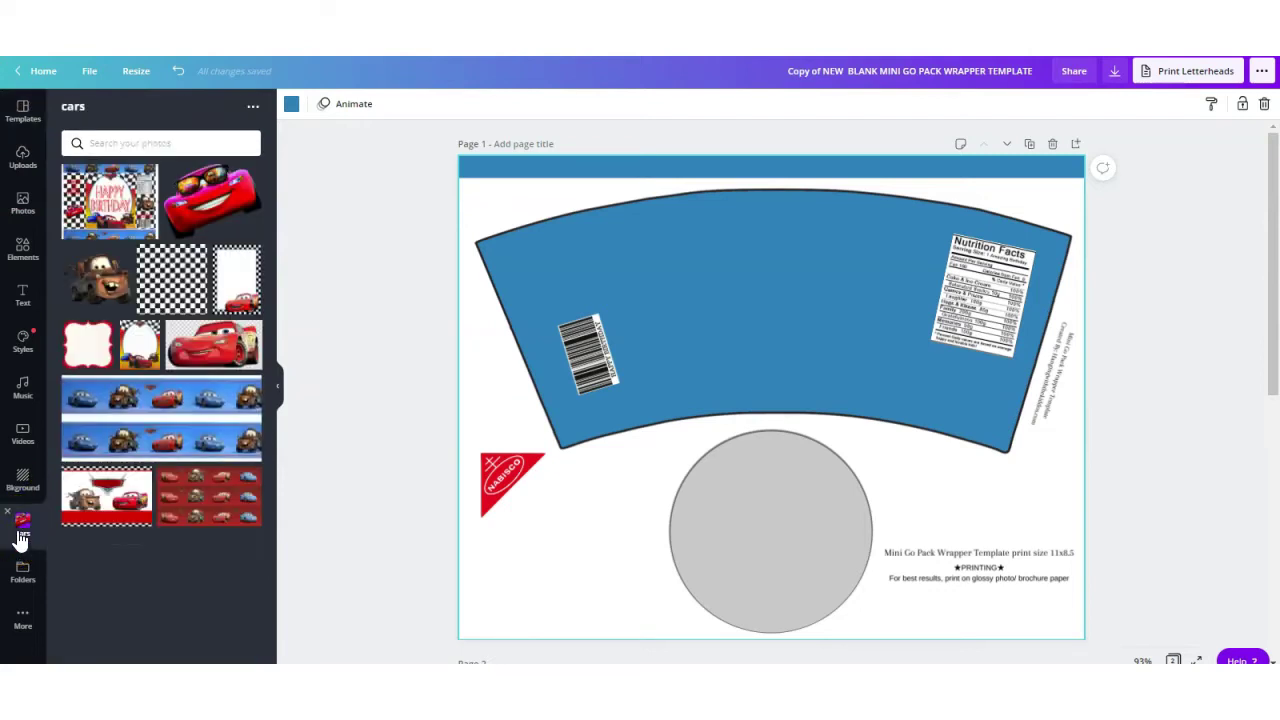
{"action": "left_click", "coordinate": [130, 148]}
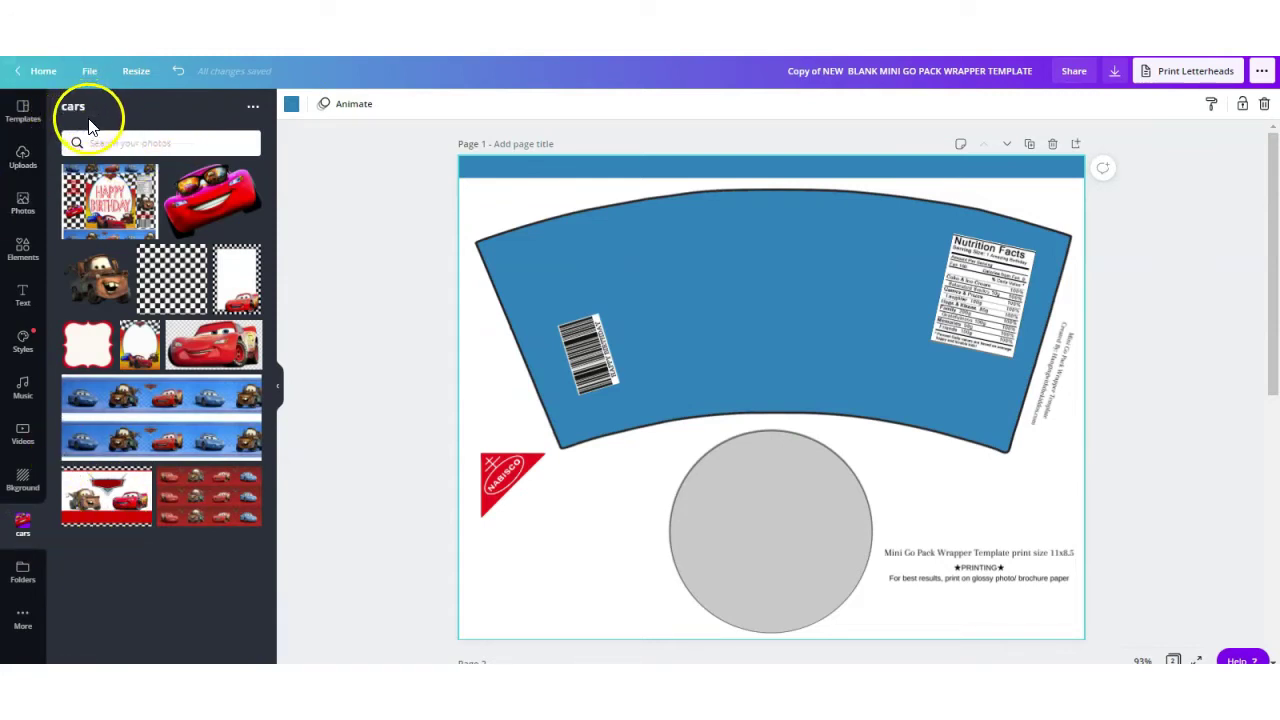
{"action": "left_click", "coordinate": [765, 292]}
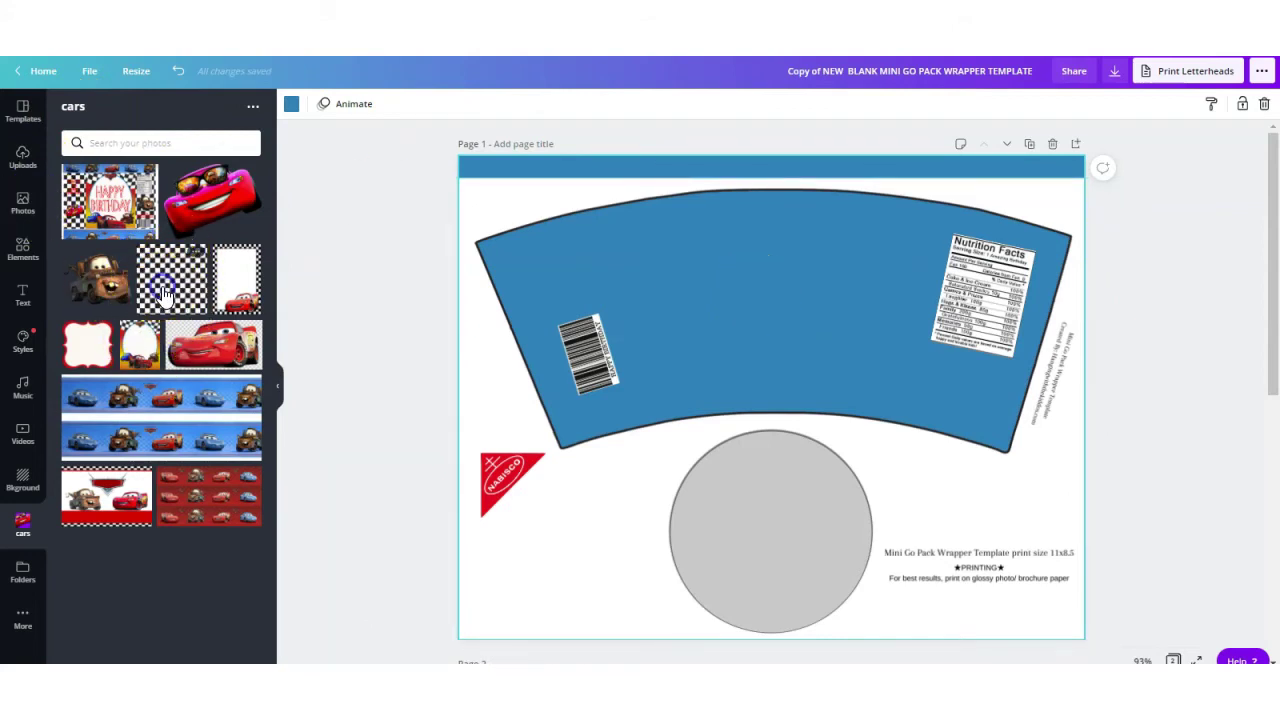
{"action": "left_click", "coordinate": [165, 293]}
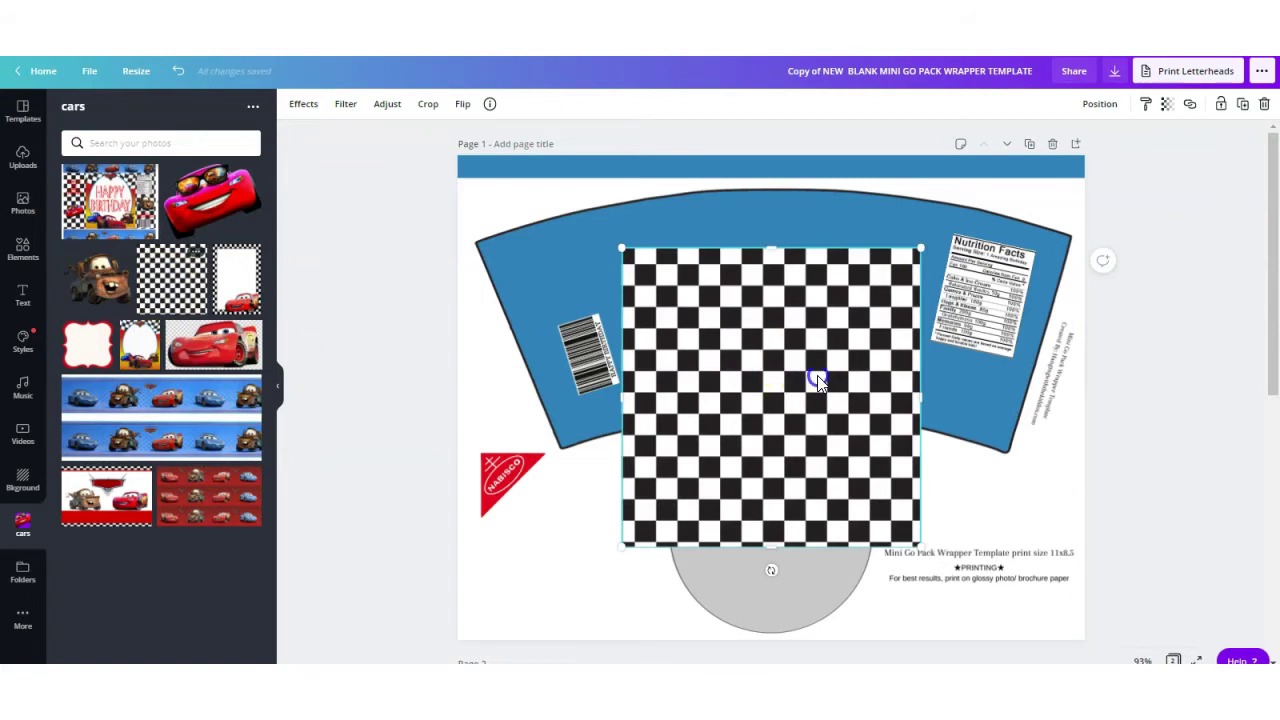
{"action": "mouse_move", "coordinate": [818, 330]}
{"action": "left_mouse_down"}
{"action": "mouse_move", "coordinate": [817, 295]}
{"action": "mouse_move", "coordinate": [818, 311]}
{"action": "left_mouse_up"}
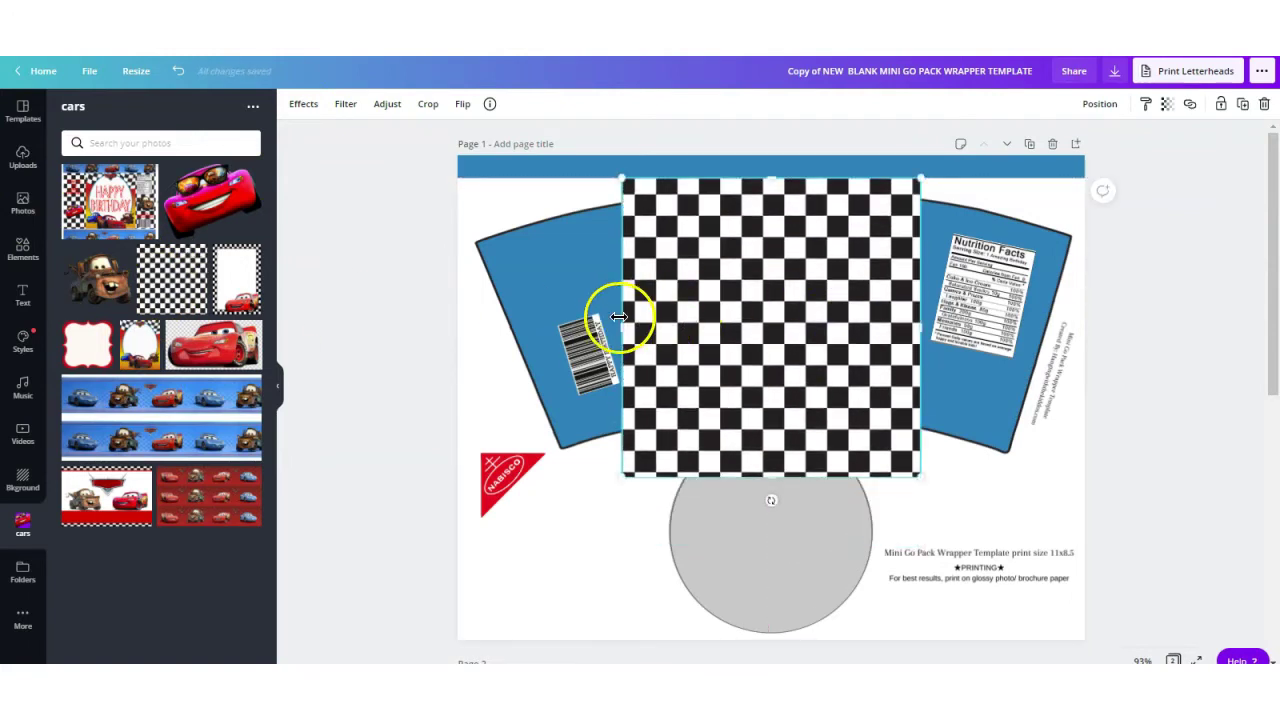
Step: Widen the checkered image to both sides of the wrapper and trim its lower edge to the wrapper's bottom
{"action": "left_click_drag", "start_coordinate": [613, 322], "coordinate": [470, 337]}
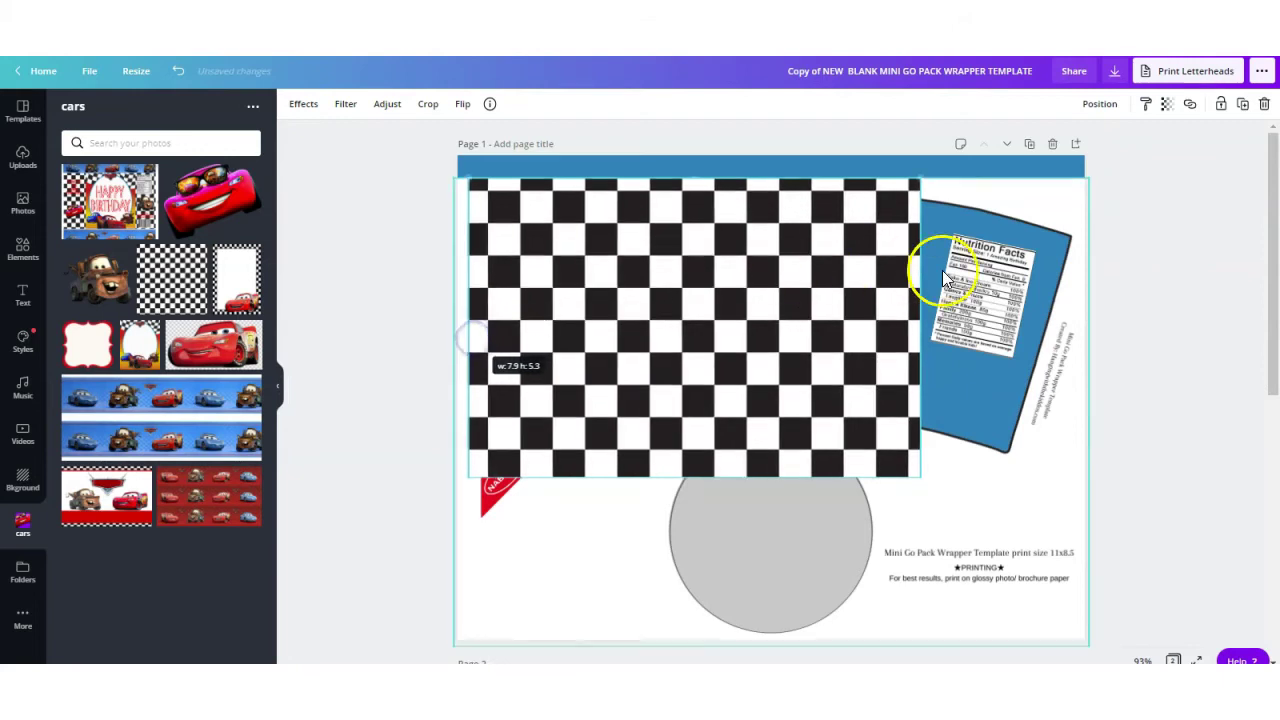
{"action": "left_click_drag", "start_coordinate": [951, 298], "coordinate": [1077, 306]}
{"action": "left_click", "coordinate": [703, 511]}
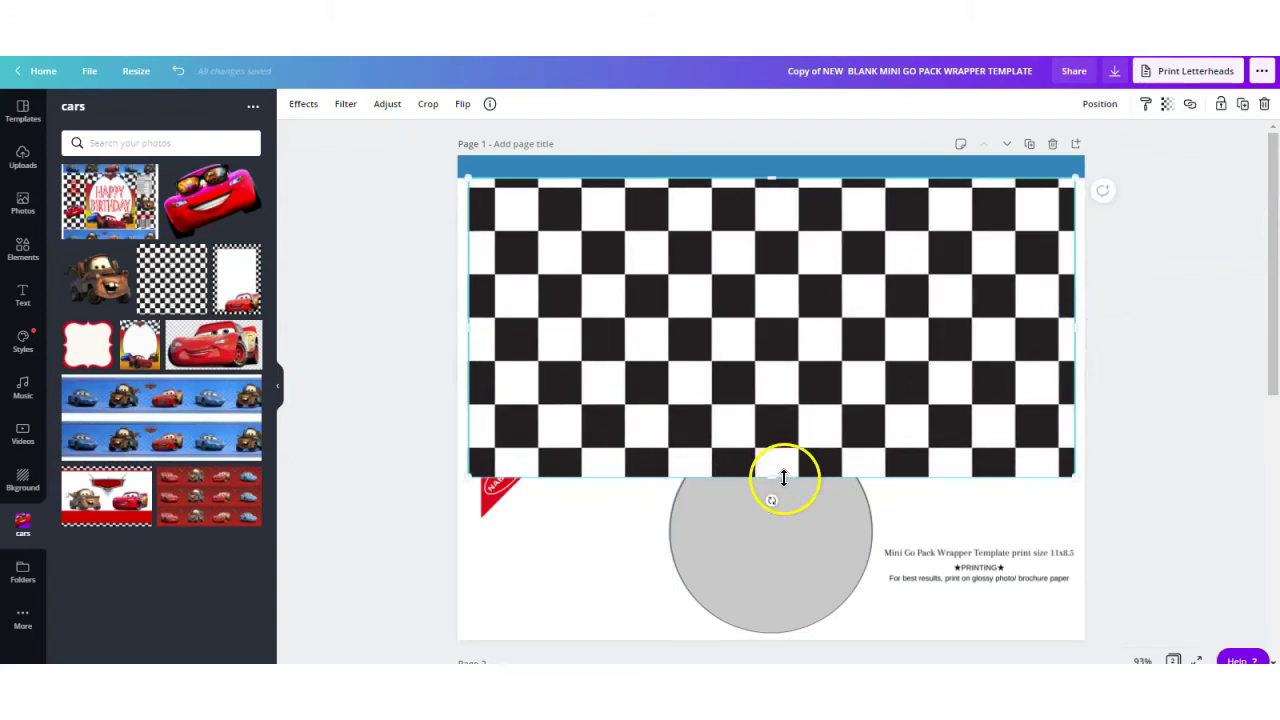
{"action": "mouse_move", "coordinate": [777, 462]}
{"action": "left_mouse_down"}
{"action": "mouse_move", "coordinate": [780, 426]}
{"action": "mouse_move", "coordinate": [781, 455]}
{"action": "left_mouse_up"}
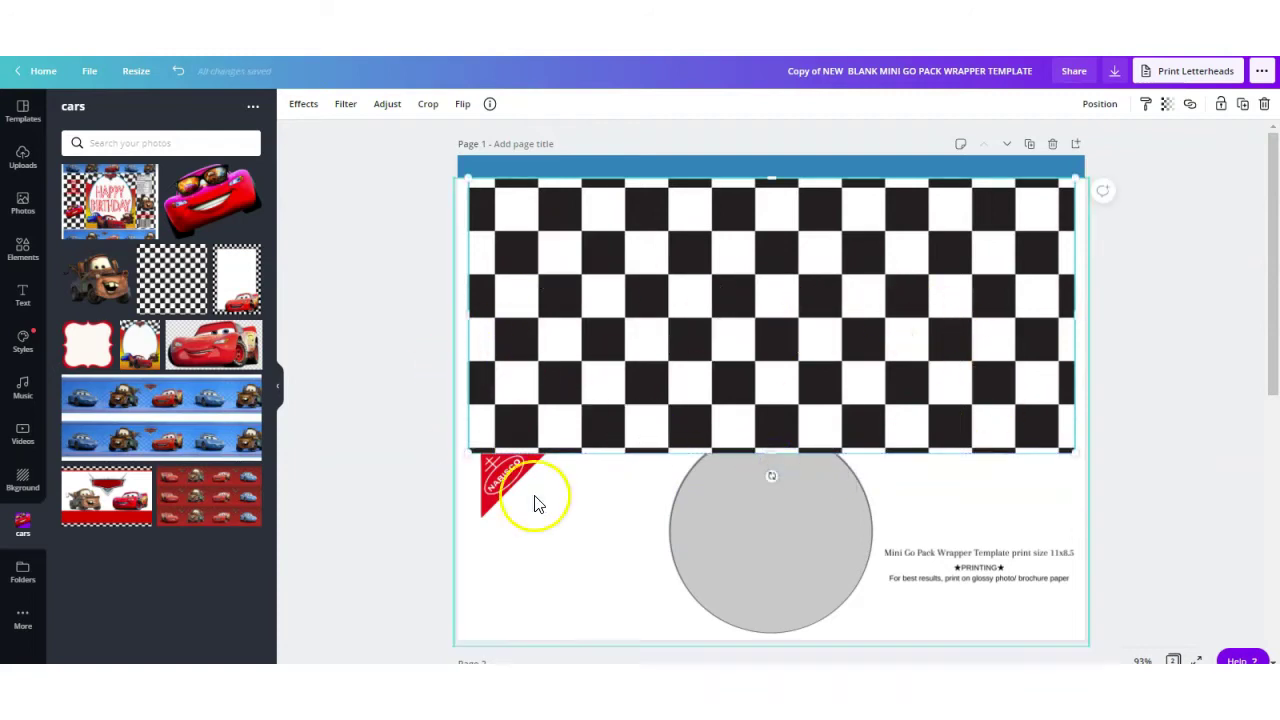
Step: Send the checkered image to the back so it fills the wrapper shape
{"action": "left_click", "coordinate": [1100, 105]}
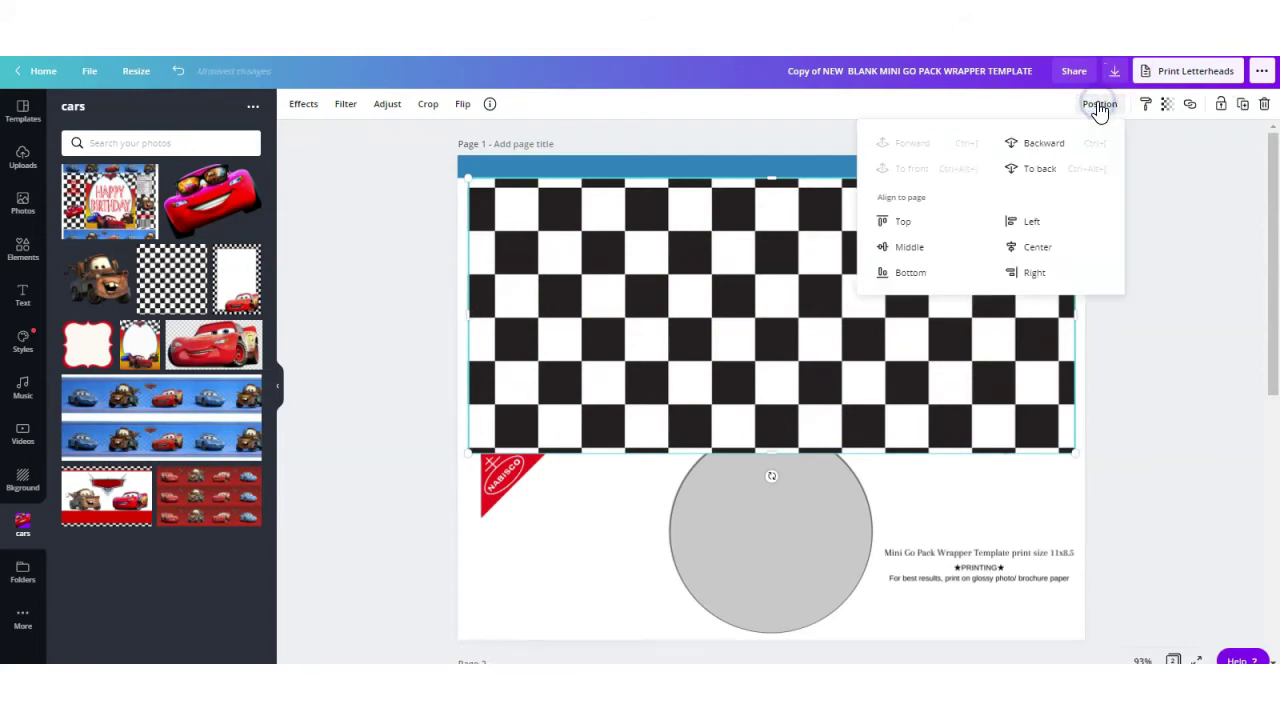
{"action": "left_click", "coordinate": [1031, 172]}
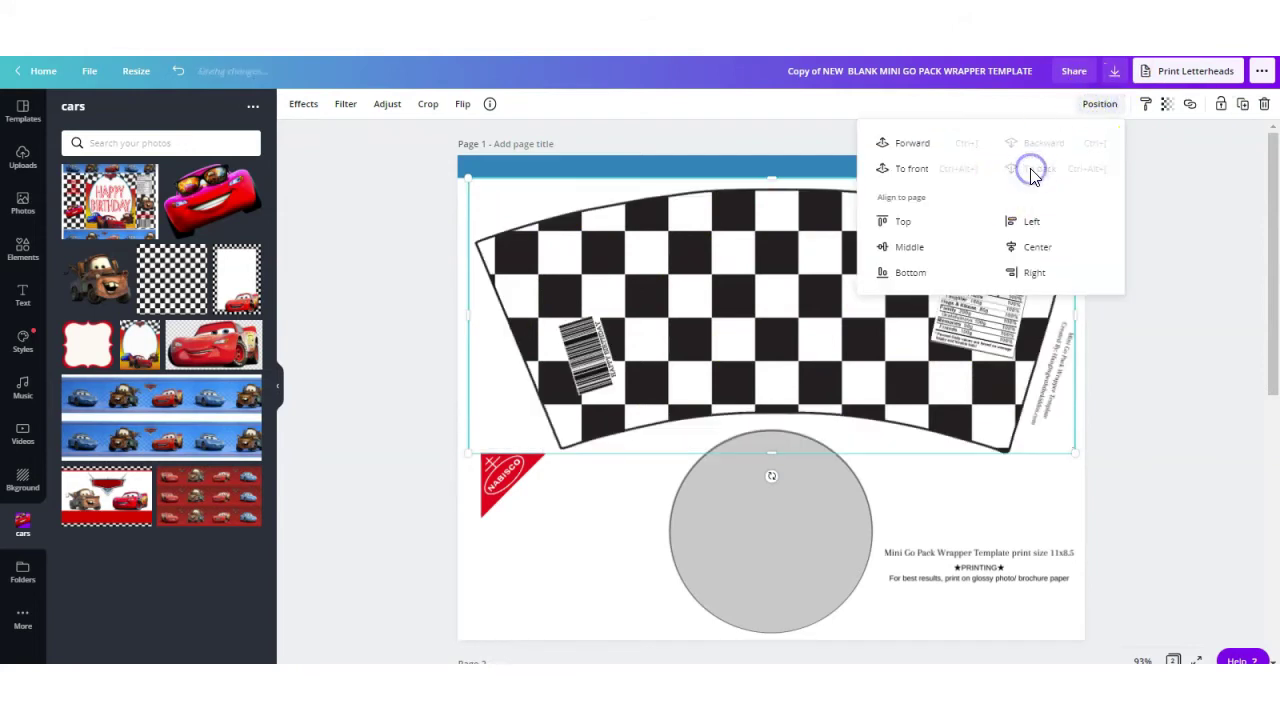
{"action": "left_click", "coordinate": [359, 459]}
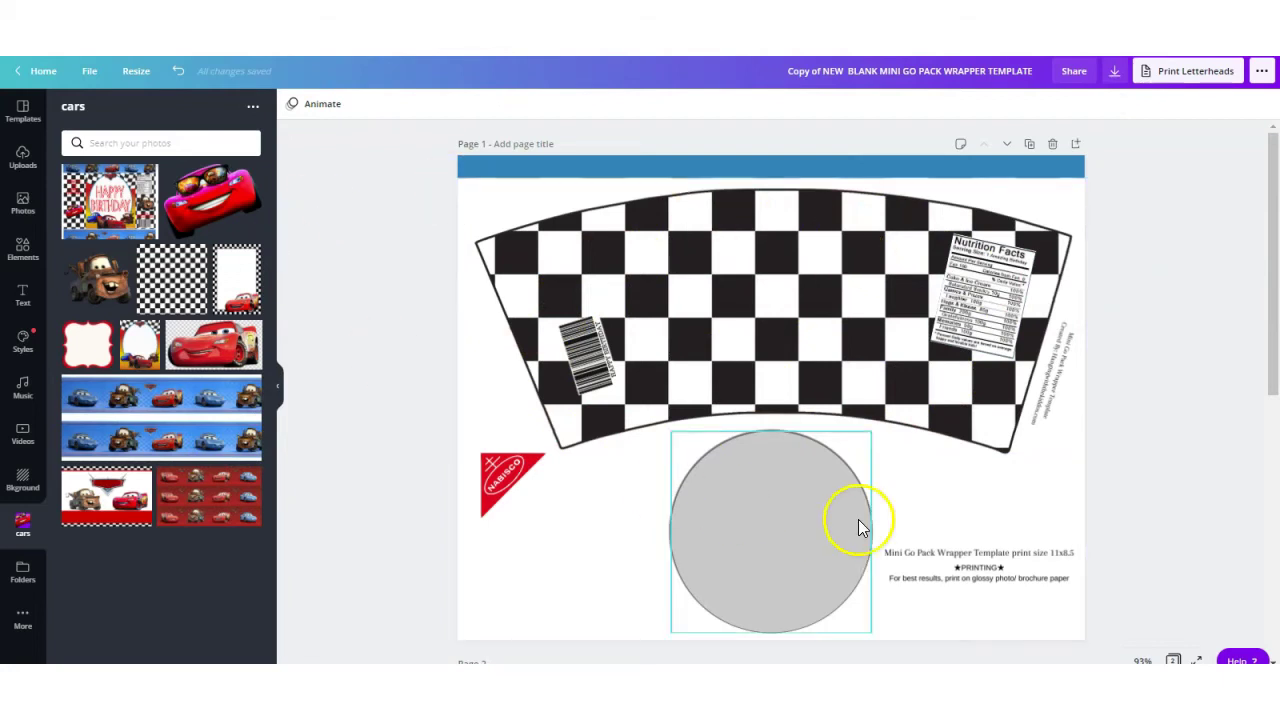
Step: Recolor the gray lid circle, trying pink and black before settling on the red from the photo colors
{"action": "left_click", "coordinate": [785, 540]}
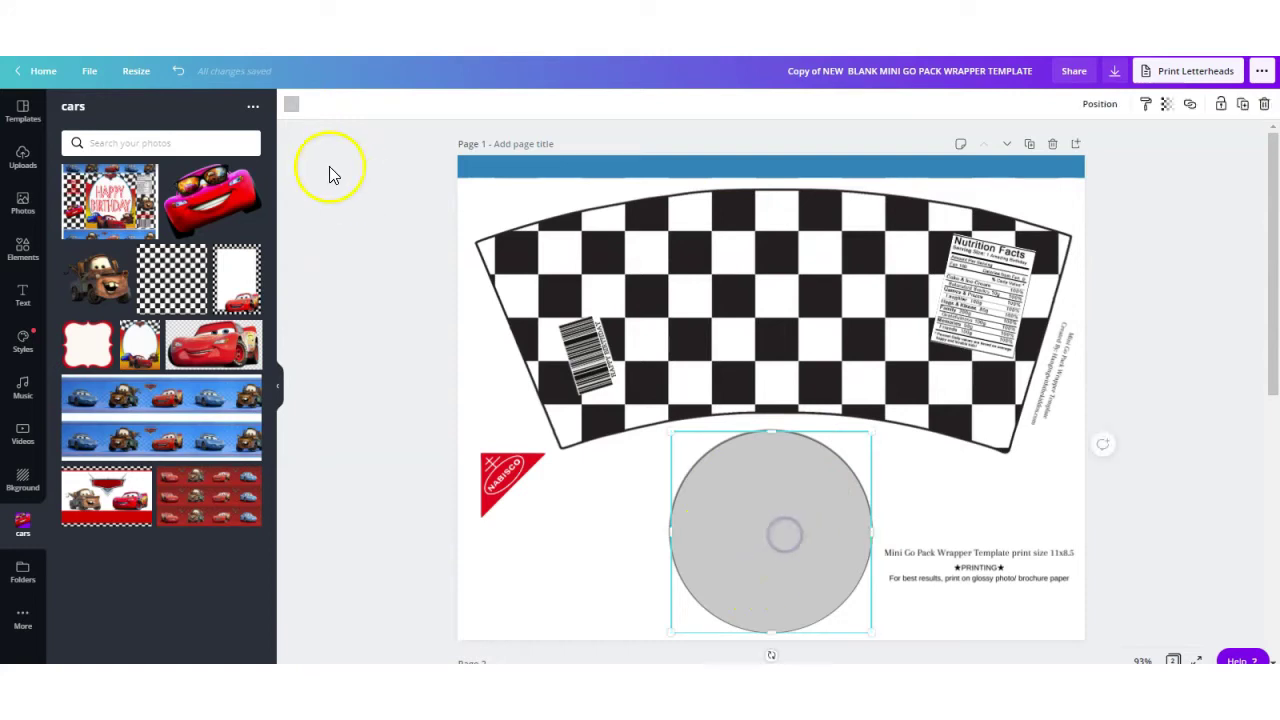
{"action": "left_click", "coordinate": [287, 105]}
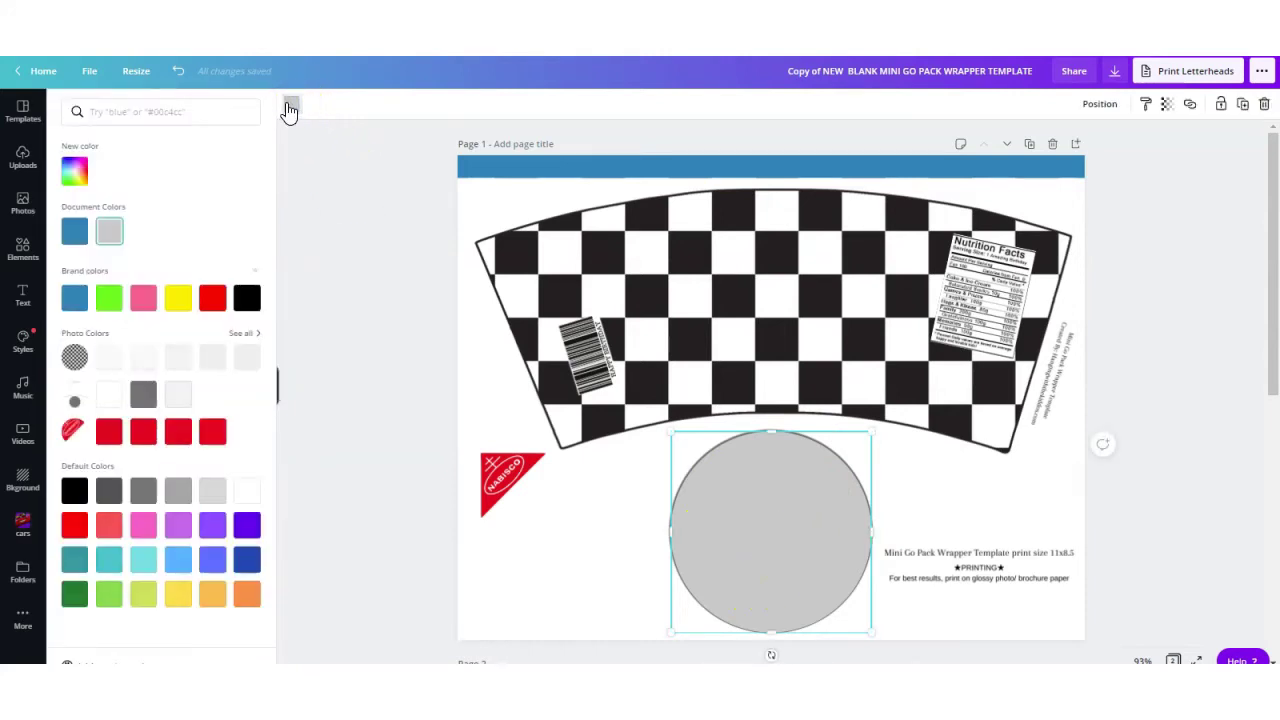
{"action": "left_click", "coordinate": [144, 297]}
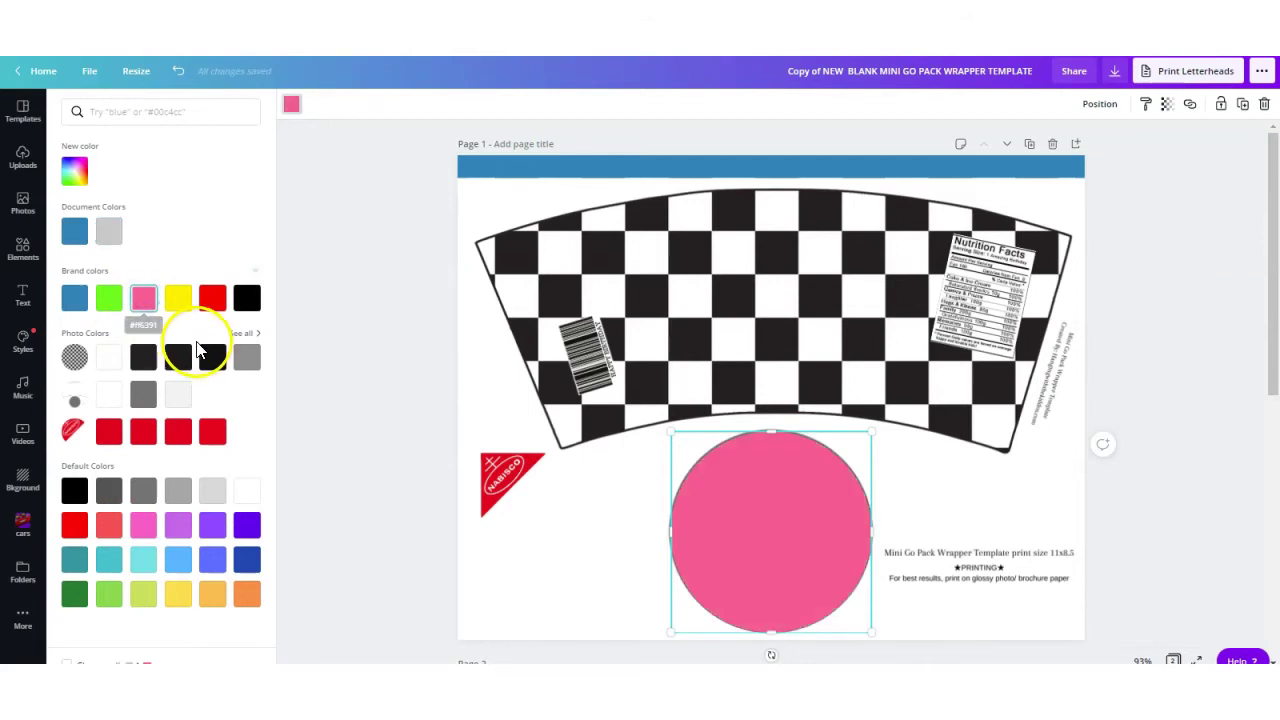
{"action": "left_click", "coordinate": [207, 356]}
{"action": "left_click", "coordinate": [180, 362]}
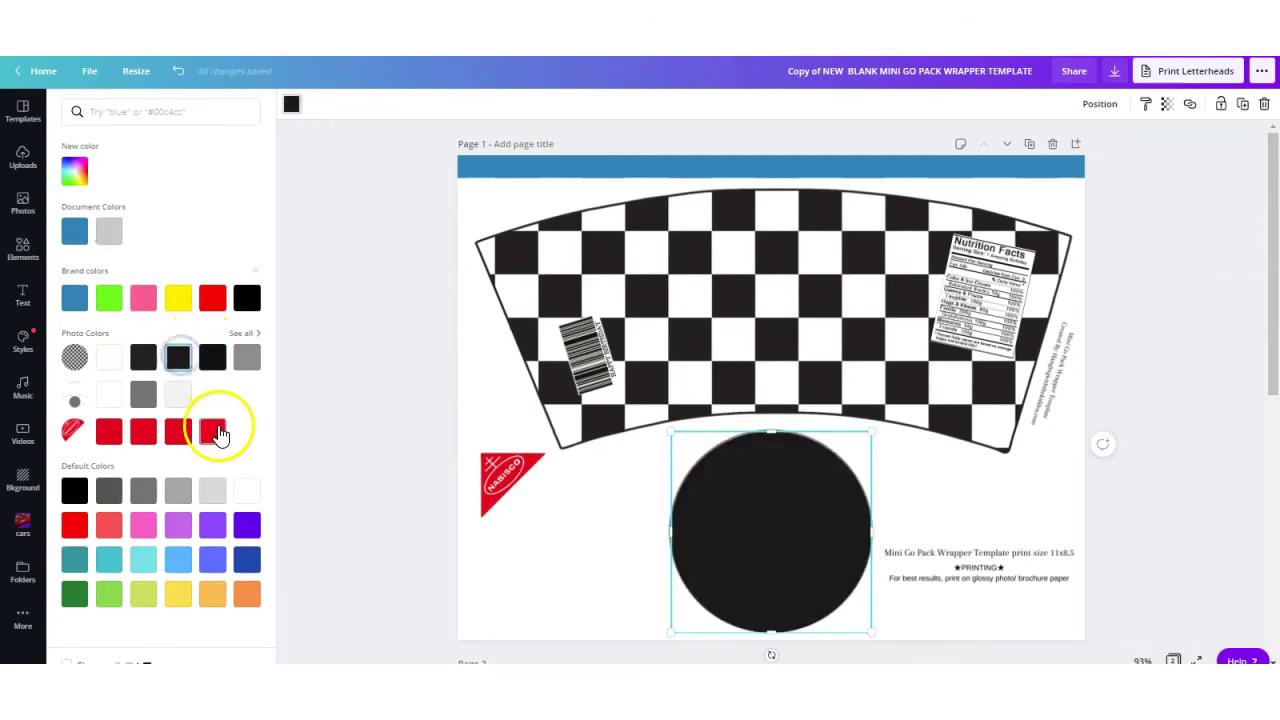
{"action": "left_click", "coordinate": [214, 428]}
{"action": "left_click", "coordinate": [320, 558]}
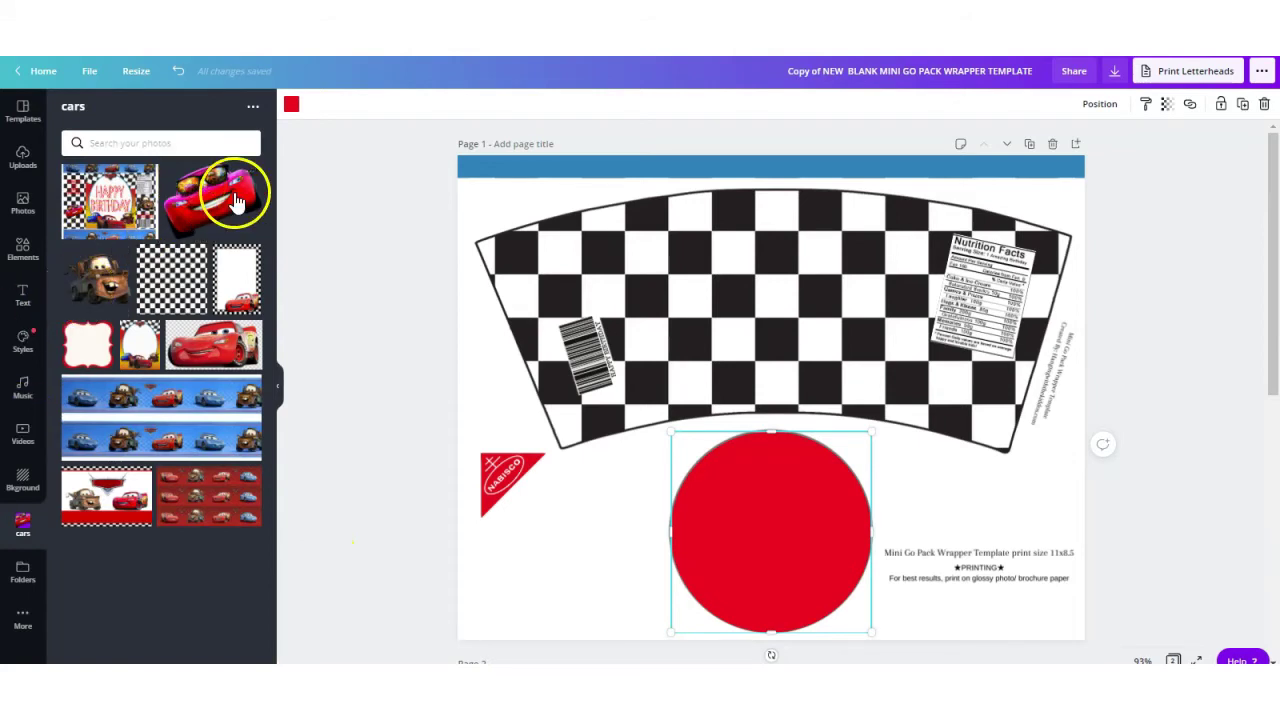
Step: Add the brown tow truck image from the cars folder, shrink it and place it inside the red circle
{"action": "left_click", "coordinate": [97, 292]}
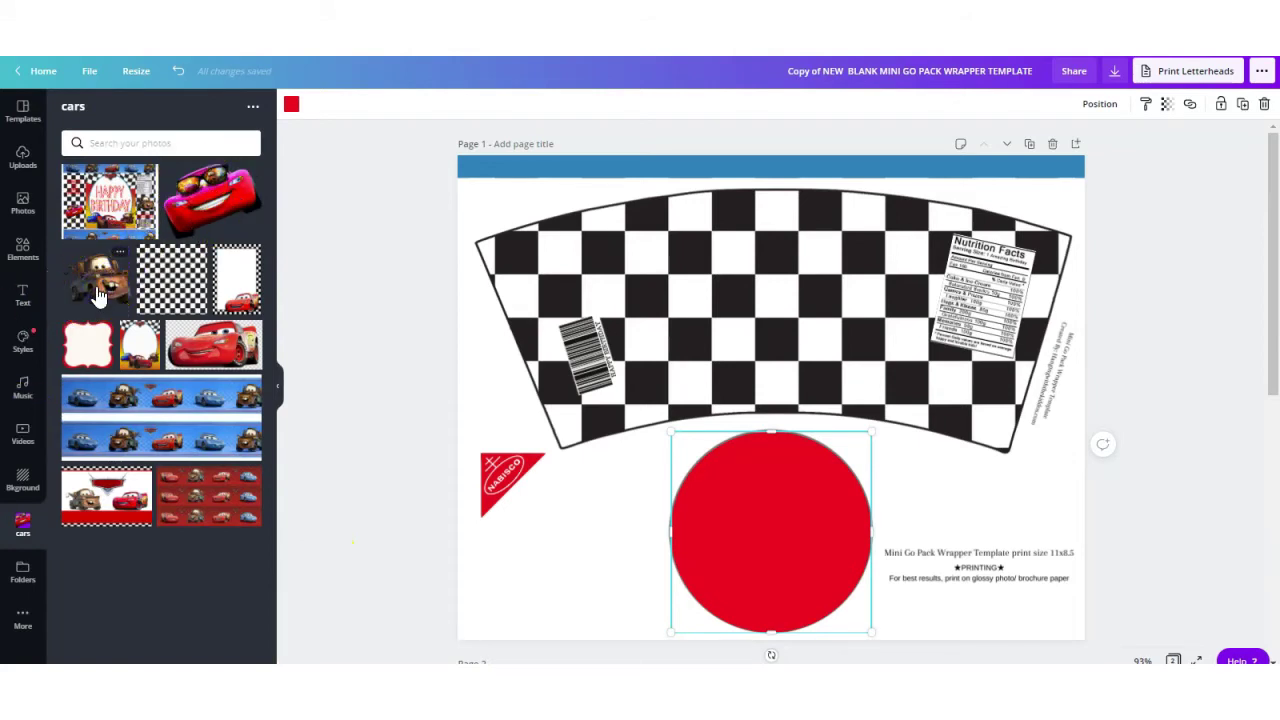
{"action": "left_click_drag", "start_coordinate": [910, 260], "coordinate": [800, 372]}
{"action": "left_click_drag", "start_coordinate": [770, 486], "coordinate": [770, 514]}
{"action": "left_click", "coordinate": [363, 400]}
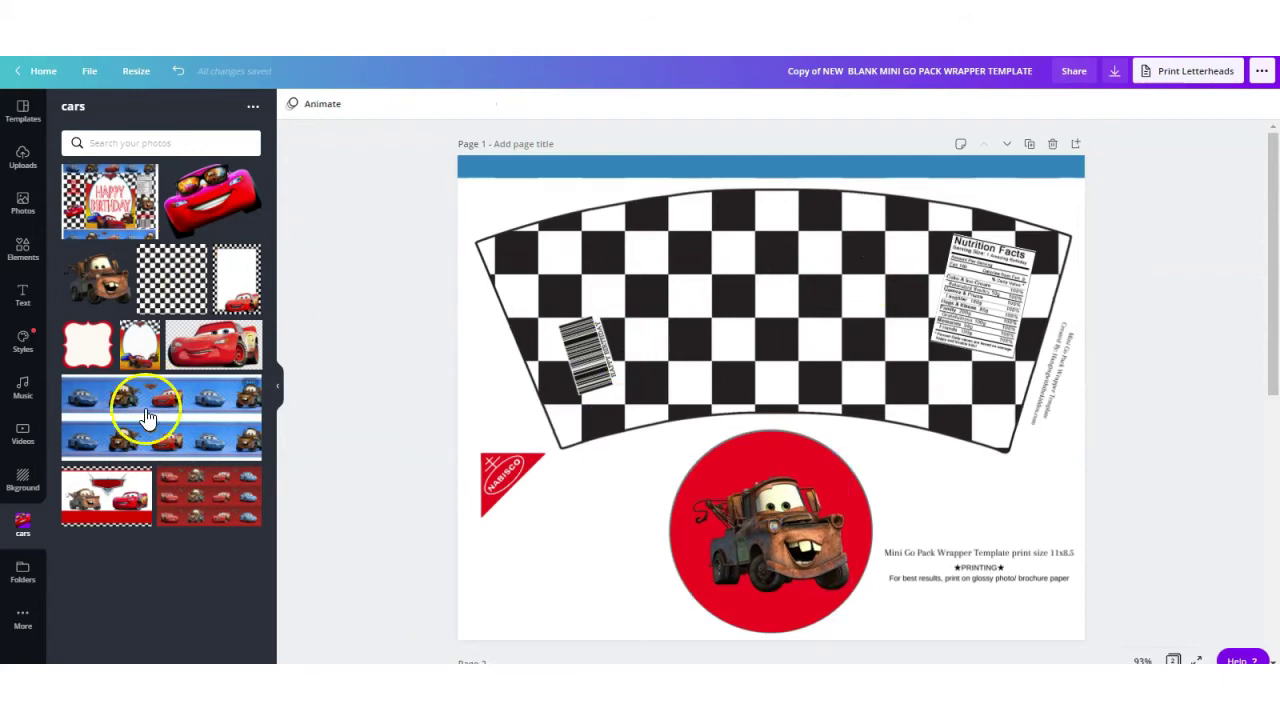
Step: Add the cars picture with the oval frame and resize it to the wrapper's height near the middle
{"action": "left_click", "coordinate": [132, 340]}
{"action": "left_click_drag", "start_coordinate": [757, 425], "coordinate": [774, 346]}
{"action": "left_click_drag", "start_coordinate": [873, 215], "coordinate": [815, 285]}
{"action": "left_click_drag", "start_coordinate": [737, 374], "coordinate": [780, 280]}
{"action": "left_click_drag", "start_coordinate": [712, 381], "coordinate": [699, 420]}
Step: Align the oval frame picture to the horizontal center of the page
{"action": "left_click", "coordinate": [1099, 103]}
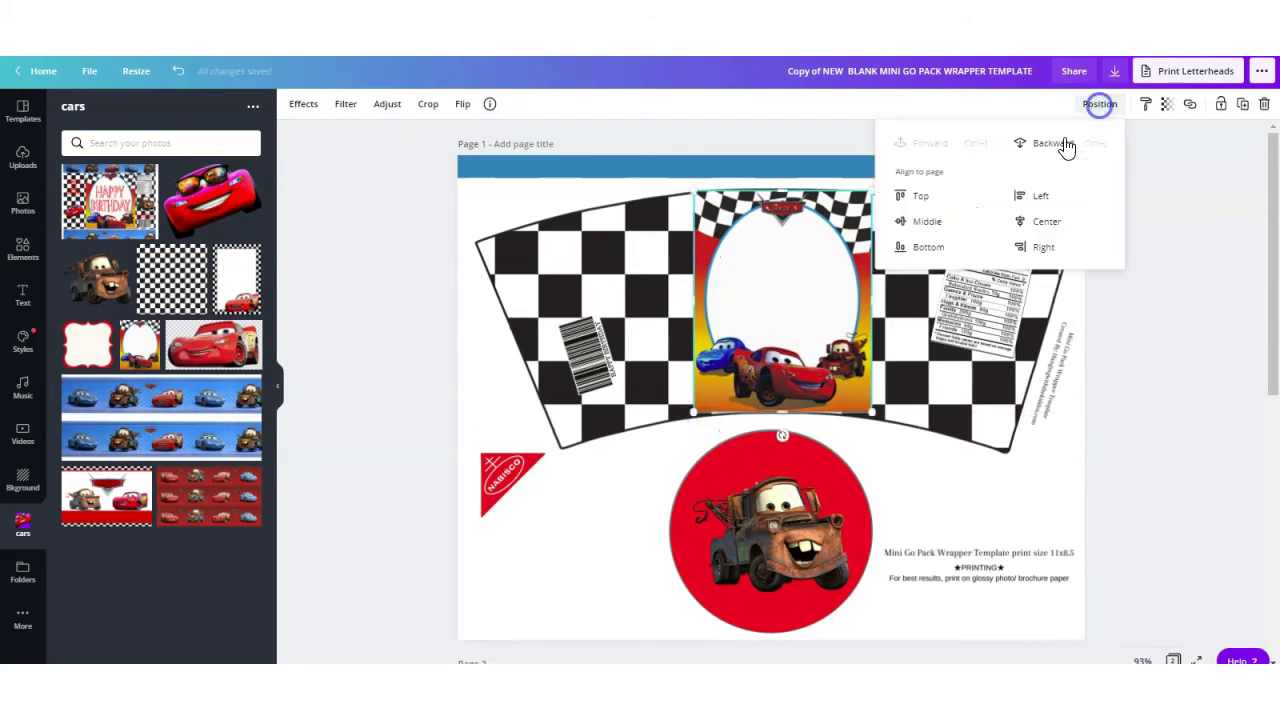
{"action": "left_click", "coordinate": [1048, 222]}
{"action": "left_click", "coordinate": [1160, 457]}
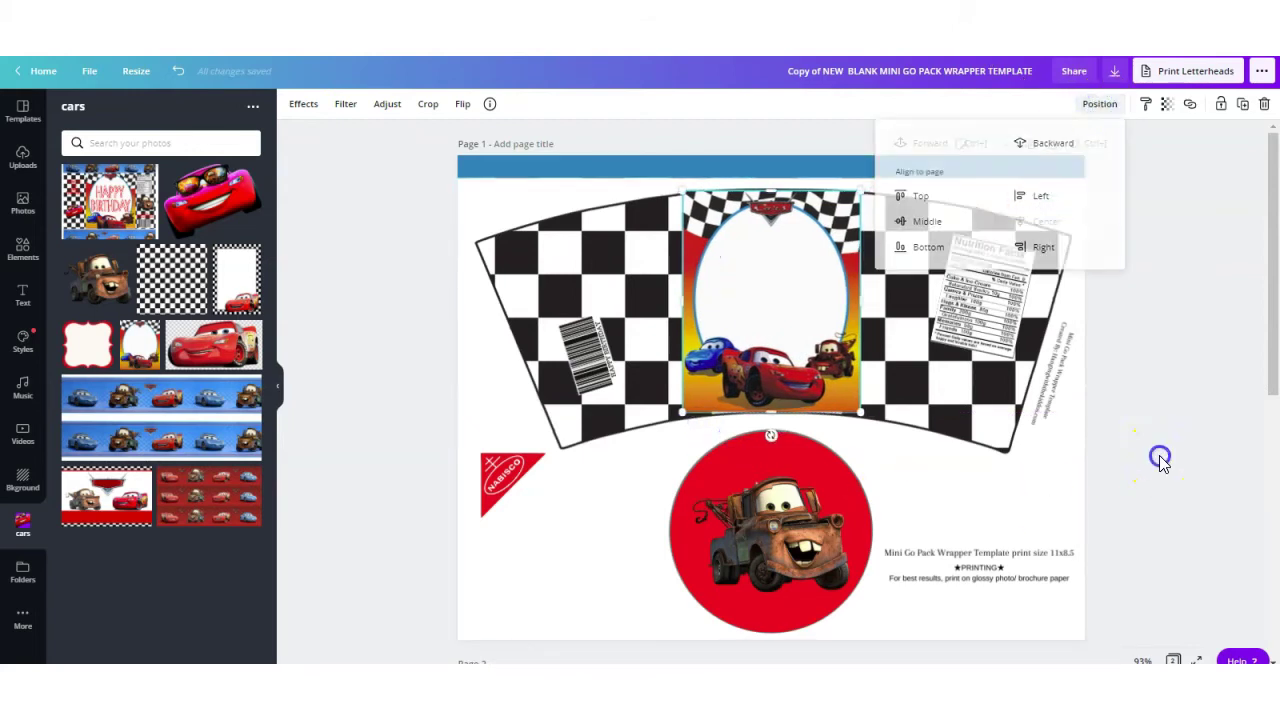
Step: Add a subheading text box in the upper part of the white oval and color its text black
{"action": "left_click", "coordinate": [22, 295]}
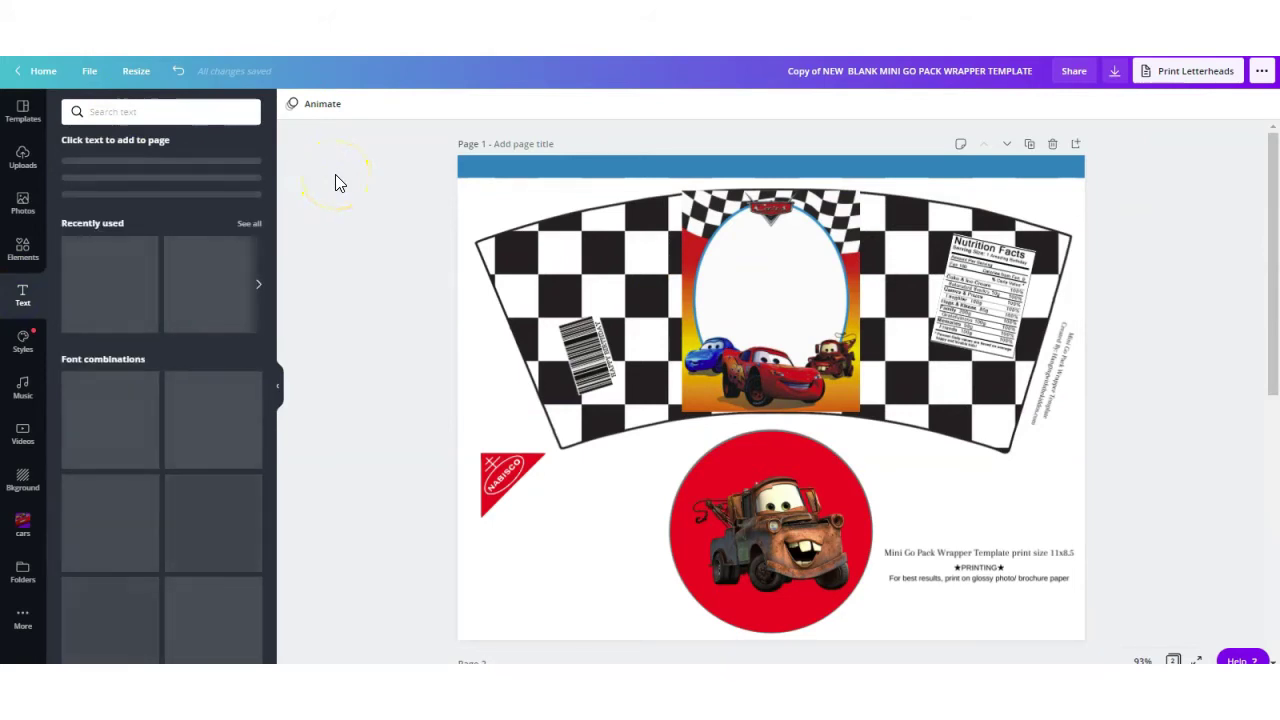
{"action": "left_click", "coordinate": [141, 214]}
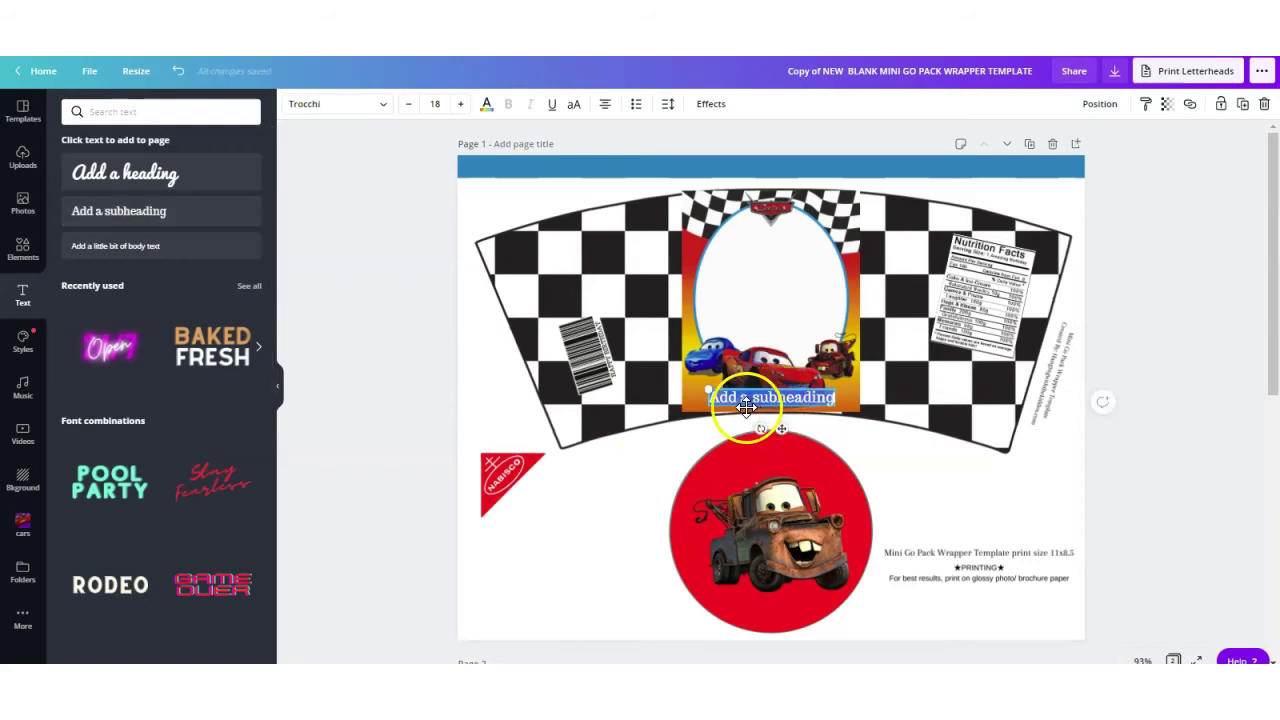
{"action": "left_click", "coordinate": [574, 603]}
{"action": "left_click_drag", "start_coordinate": [772, 400], "coordinate": [775, 251]}
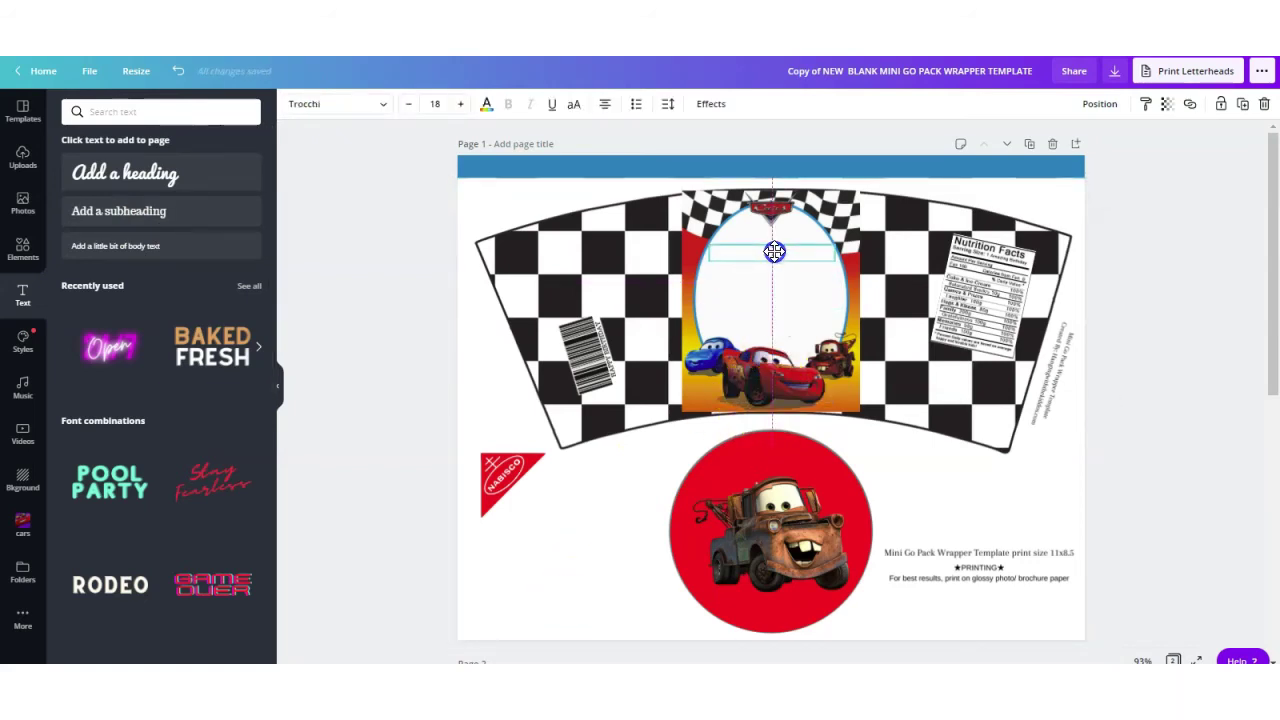
{"action": "left_click", "coordinate": [486, 104]}
{"action": "left_click", "coordinate": [247, 298]}
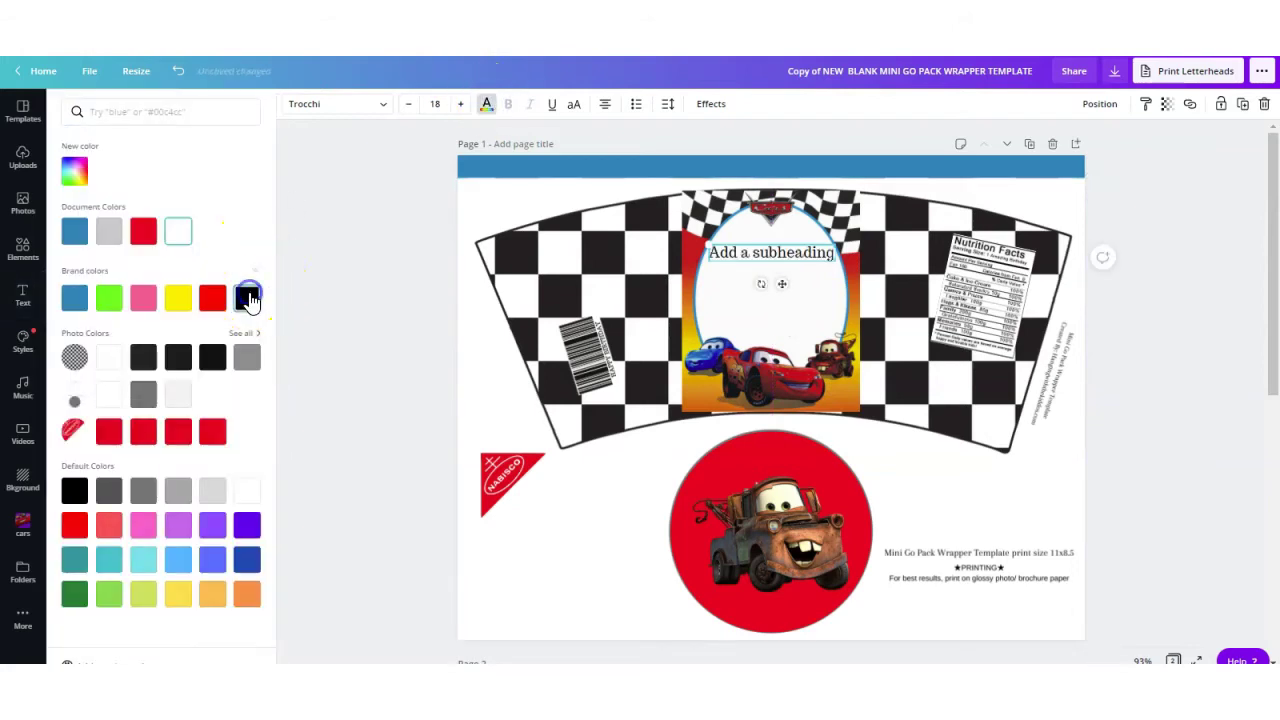
Step: Set the subheading's font to League Spartan and replace its text with HAPPY BIRTHDAY on two lines
{"action": "left_click", "coordinate": [386, 105]}
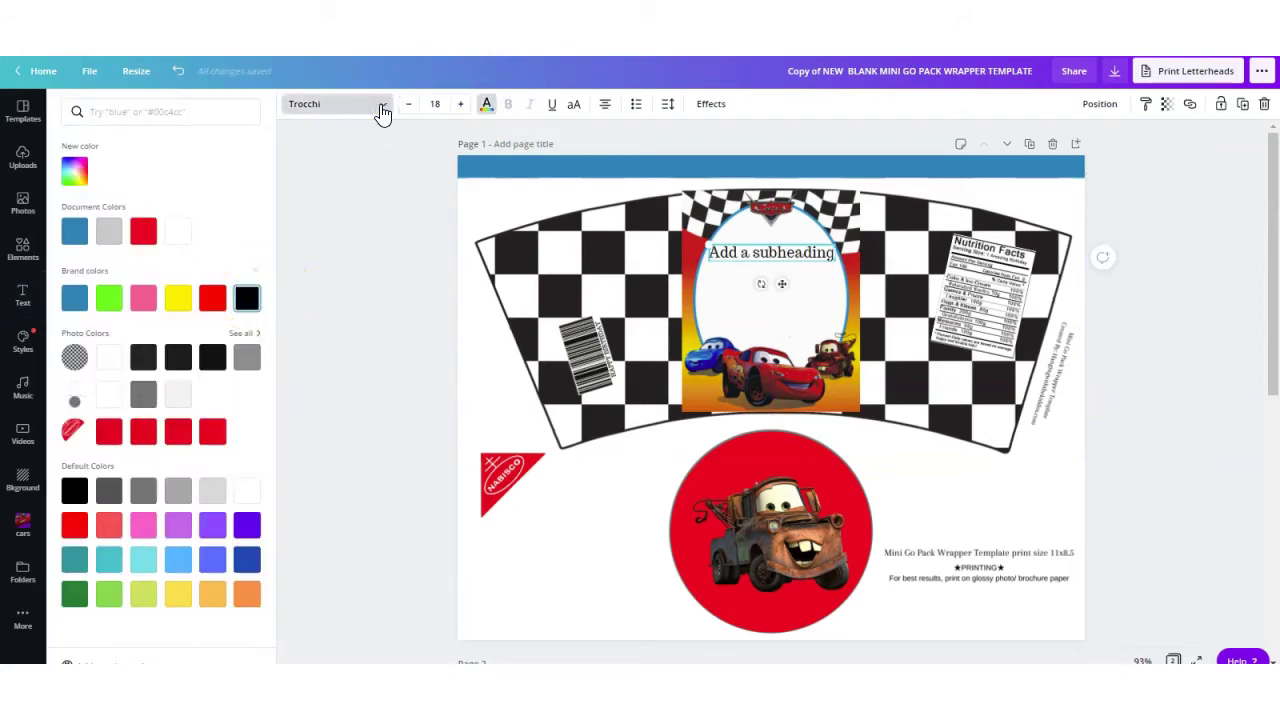
{"action": "left_click", "coordinate": [88, 274]}
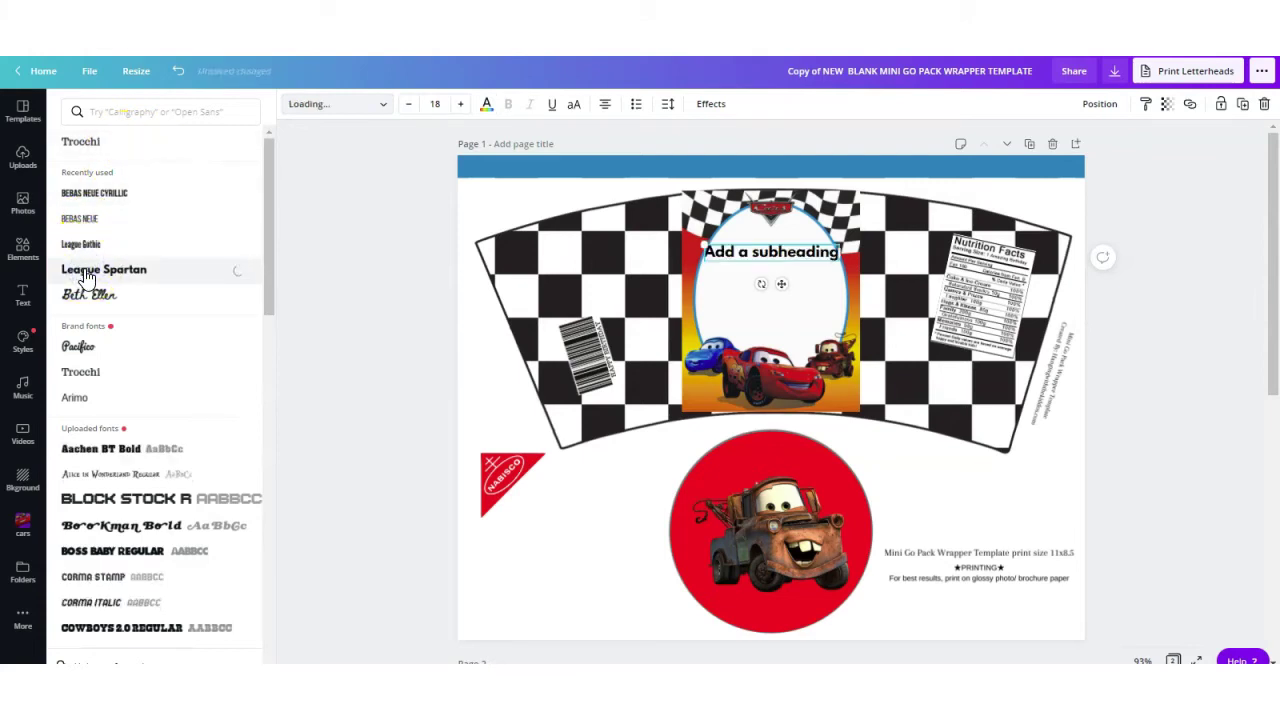
{"action": "double_click", "coordinate": [777, 251]}
{"action": "triple_click", "coordinate": [777, 251]}
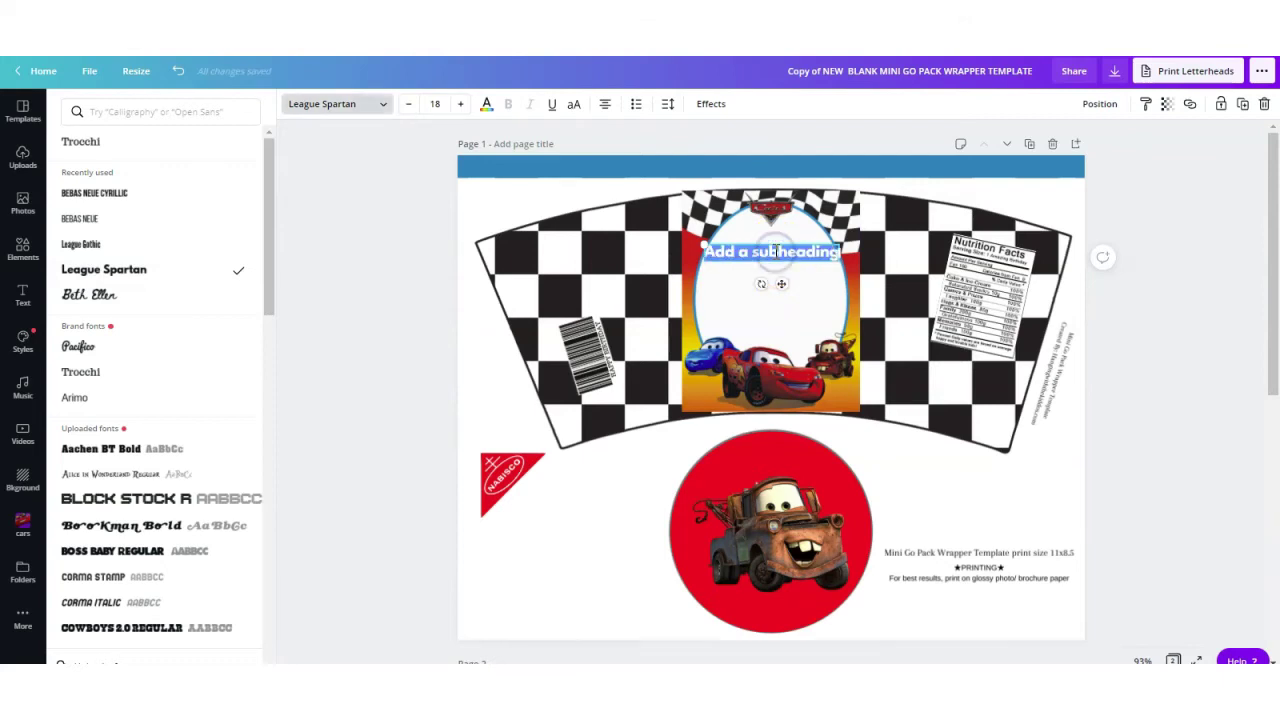
{"action": "type", "text": "HAPPY"}
{"action": "key", "text": "Return"}
{"action": "type", "text": "BIRTHDAY"}
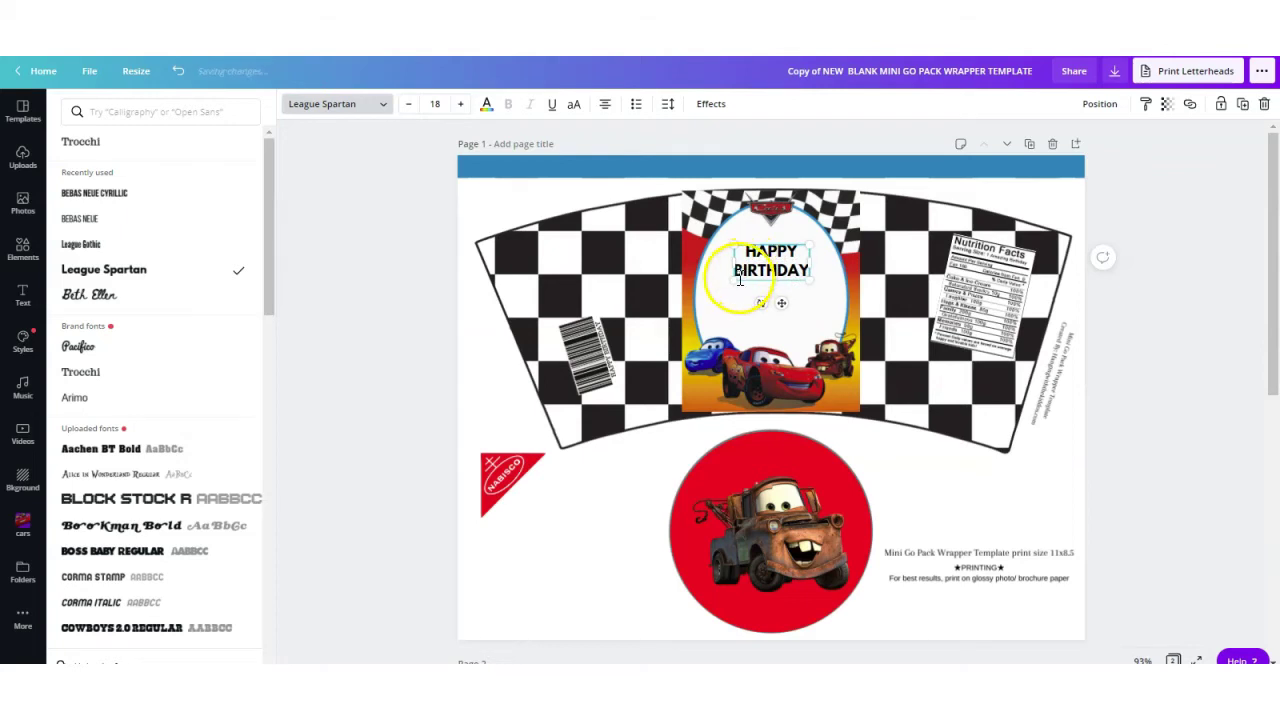
Step: Enlarge the HAPPY BIRTHDAY text to size 34 and position it in the upper part of the white oval
{"action": "left_click_drag", "start_coordinate": [727, 286], "coordinate": [699, 302]}
{"action": "left_click_drag", "start_coordinate": [822, 300], "coordinate": [835, 318]}
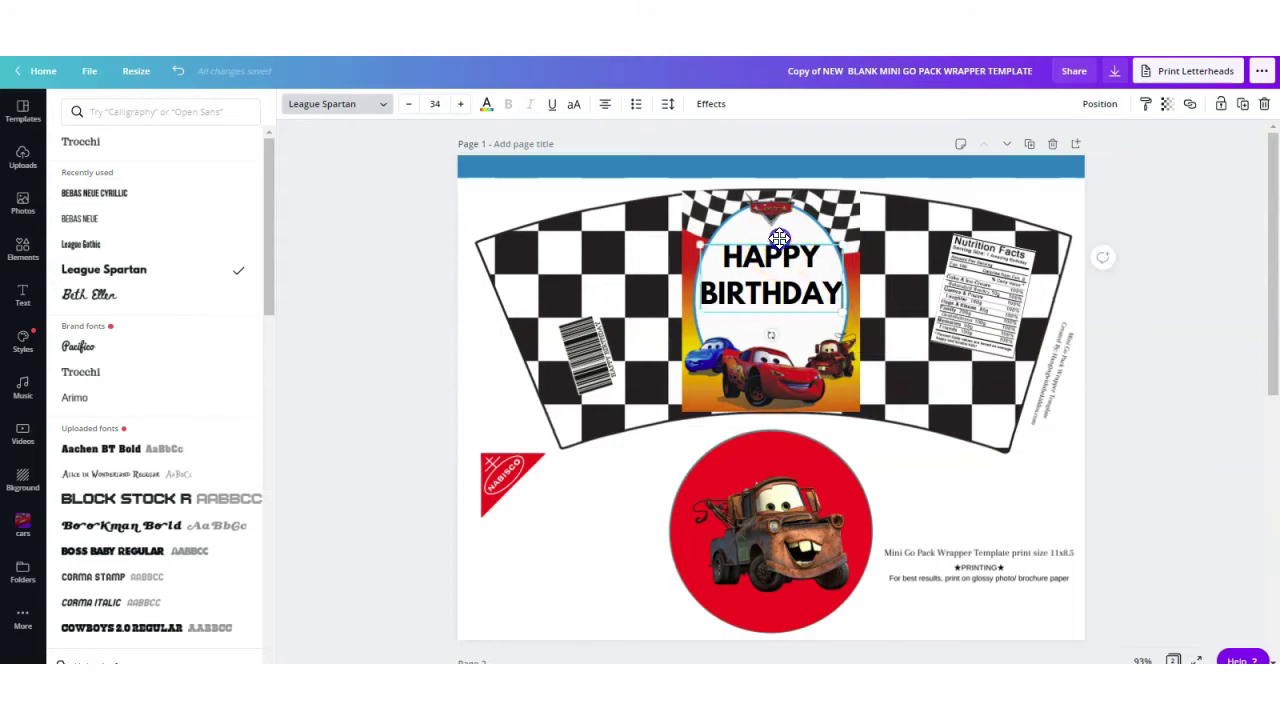
{"action": "left_click_drag", "start_coordinate": [779, 238], "coordinate": [779, 236]}
Step: Apply a red Shadow effect to the HAPPY BIRTHDAY text with offset 55 and transparency 76
{"action": "left_click", "coordinate": [712, 104]}
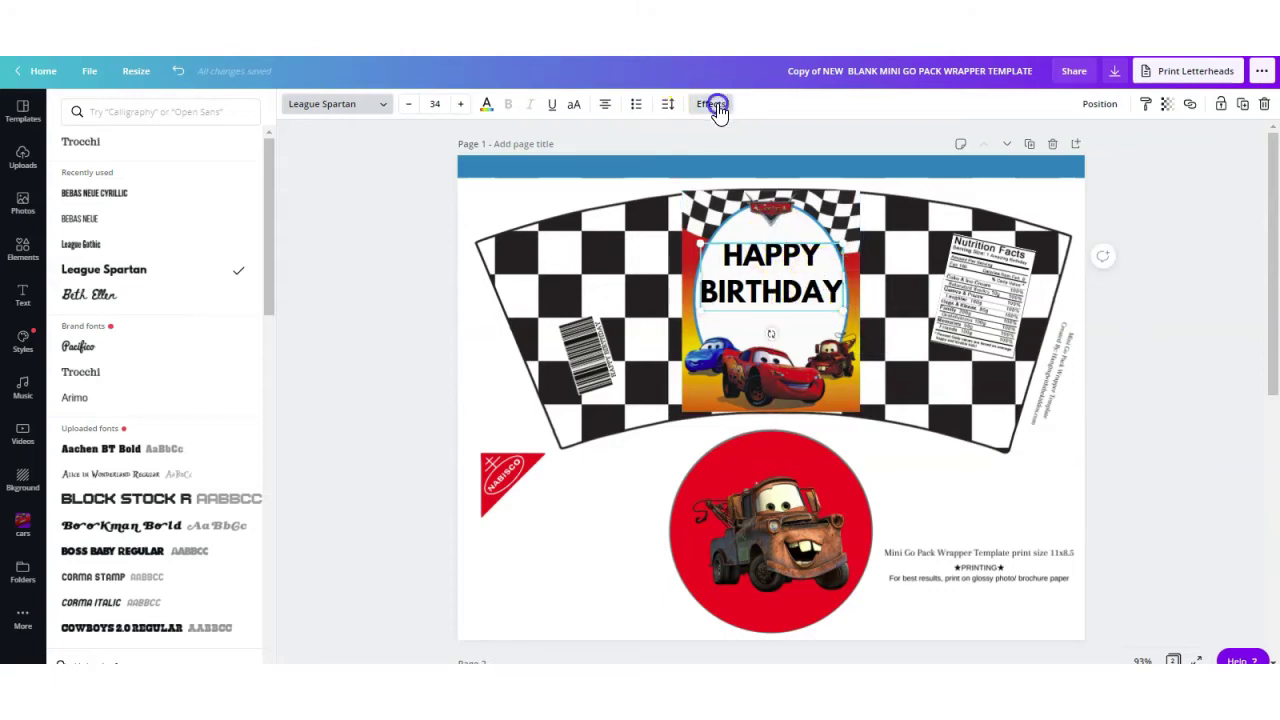
{"action": "left_click", "coordinate": [161, 167]}
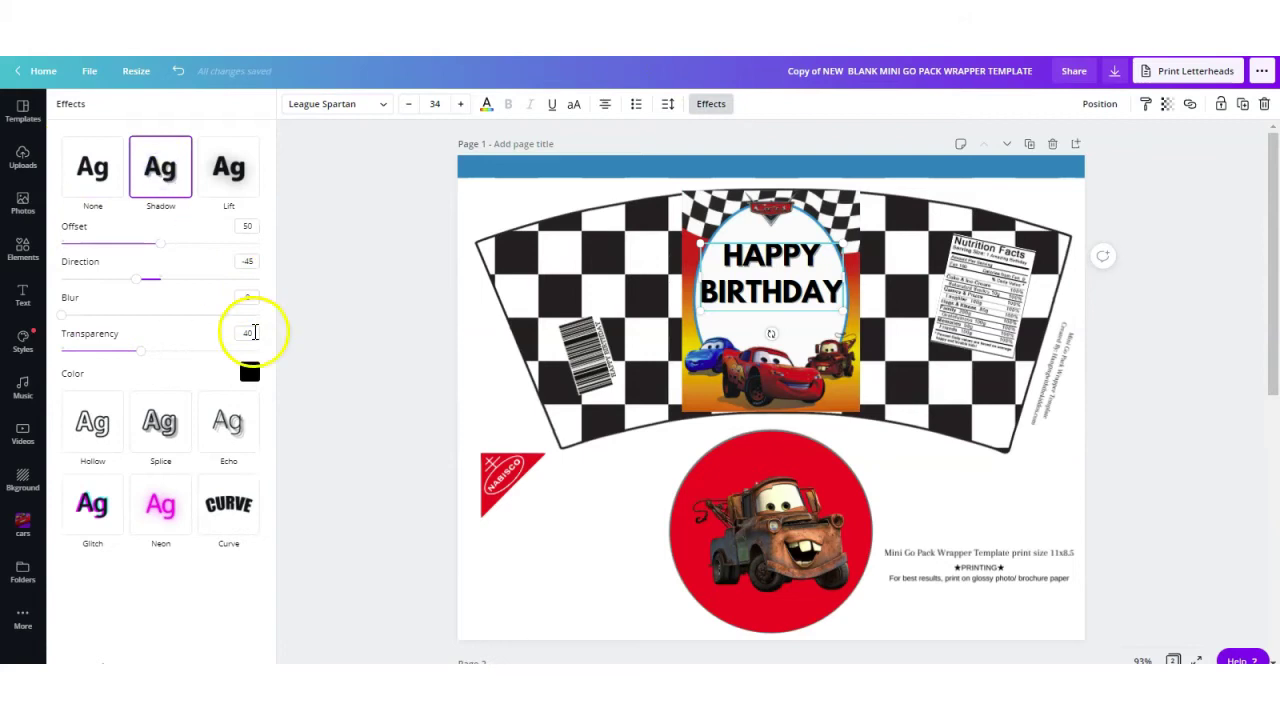
{"action": "left_click", "coordinate": [250, 372]}
{"action": "left_click", "coordinate": [172, 482]}
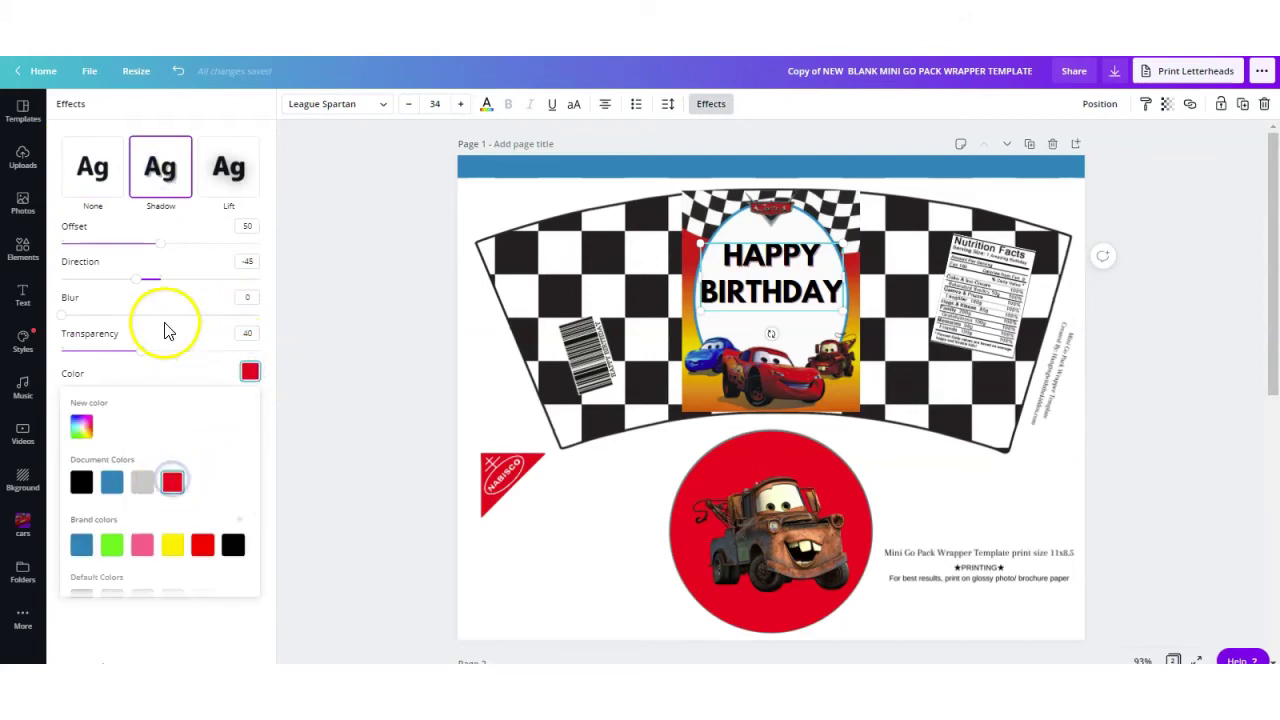
{"action": "left_click_drag", "start_coordinate": [160, 244], "coordinate": [172, 246]}
{"action": "left_click_drag", "start_coordinate": [140, 351], "coordinate": [206, 366]}
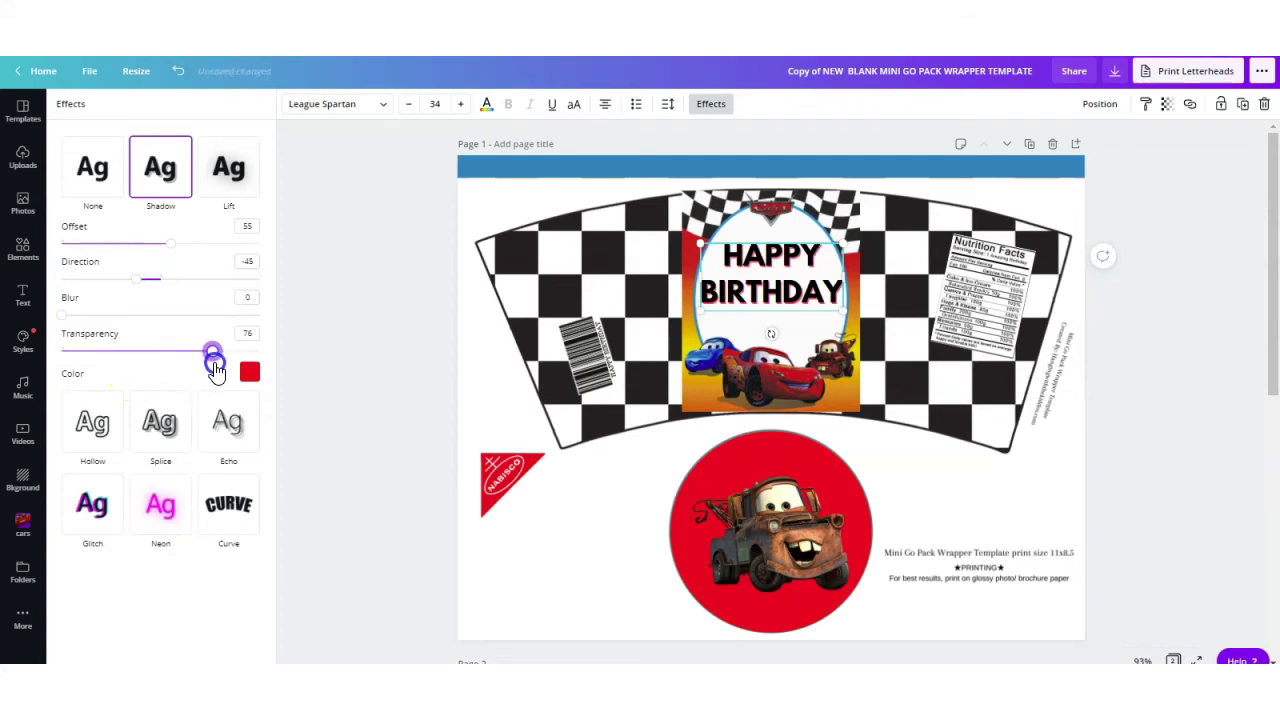
{"action": "left_click", "coordinate": [337, 368]}
Step: Move the red Nabisco triangle onto the upper-left corner of the oval frame picture and bring it forward
{"action": "left_click", "coordinate": [500, 486]}
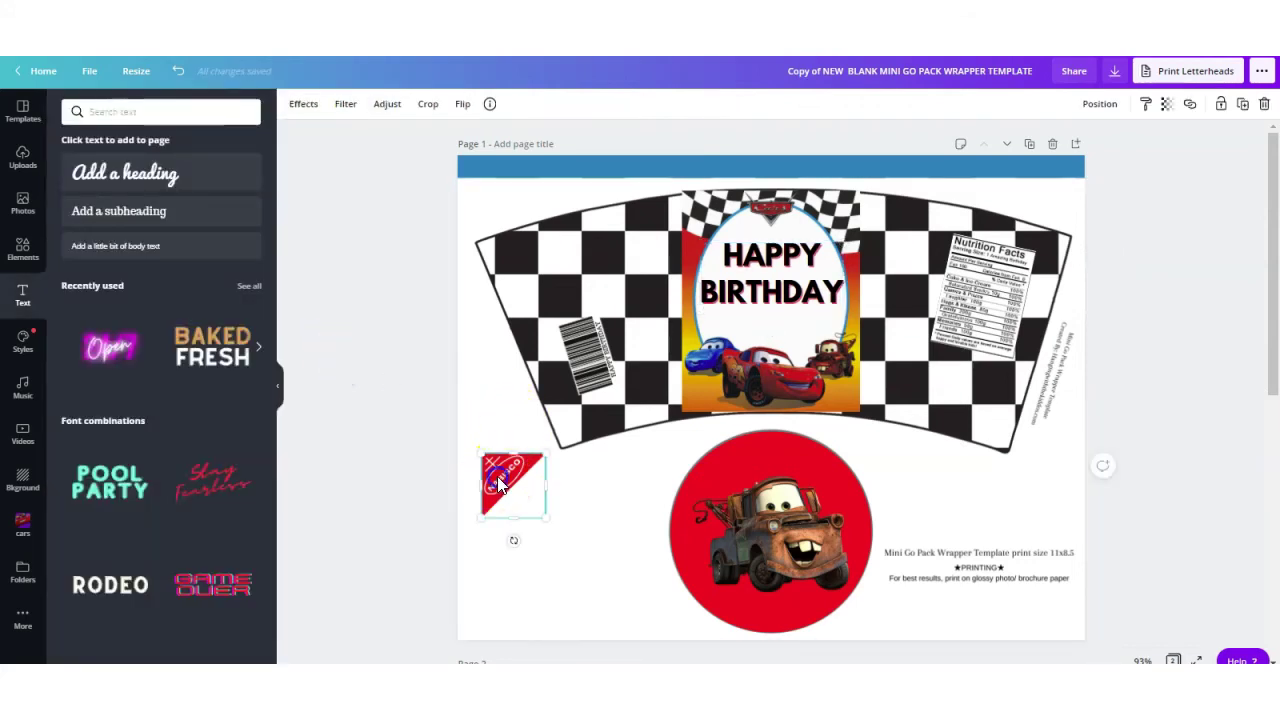
{"action": "left_click_drag", "start_coordinate": [503, 484], "coordinate": [720, 197]}
{"action": "left_click", "coordinate": [1100, 104]}
{"action": "left_click", "coordinate": [909, 145]}
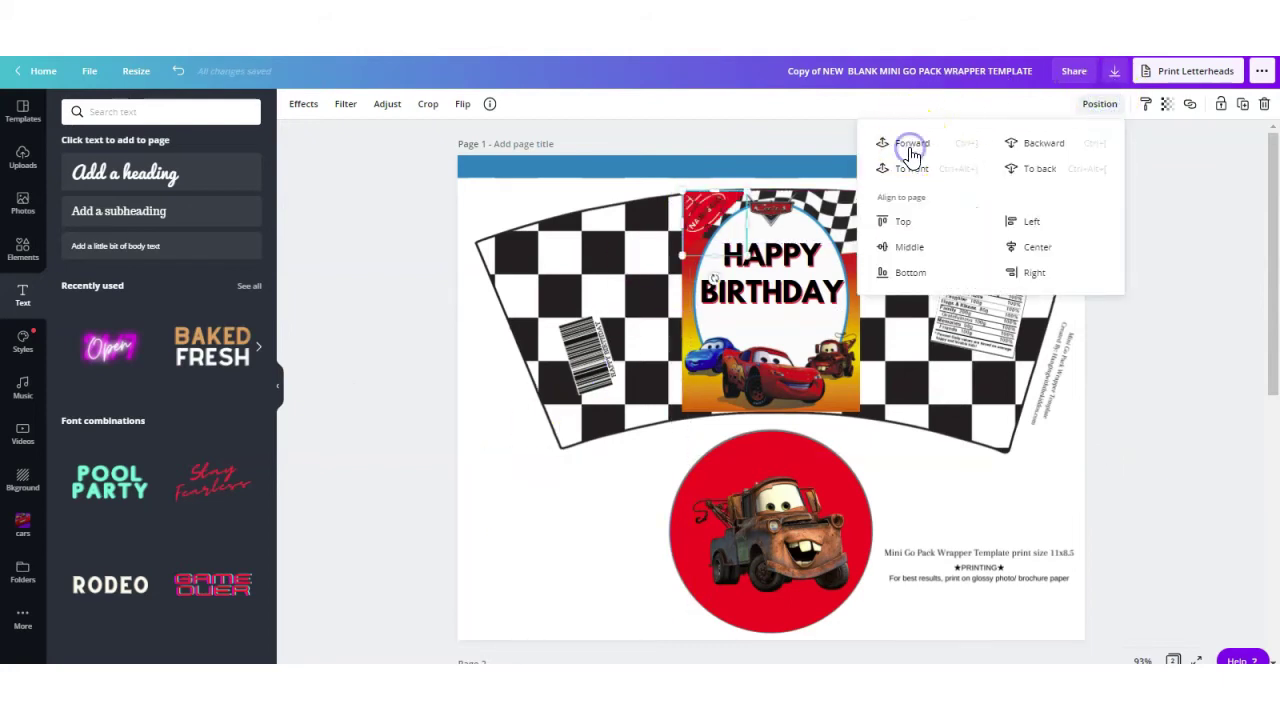
{"action": "left_click", "coordinate": [323, 377]}
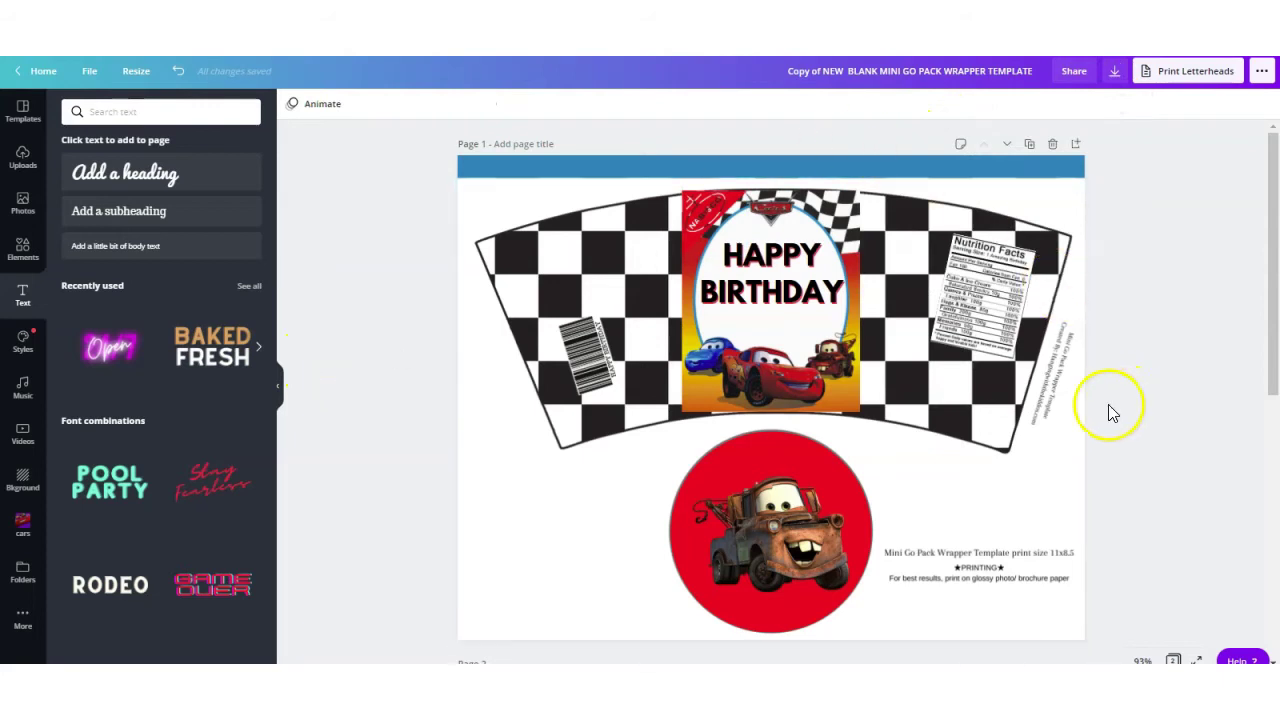
Step: Download only page 1 of the design as a PDF Print file
{"action": "left_click_drag", "start_coordinate": [1272, 336], "coordinate": [1276, 340]}
{"action": "scroll", "coordinate": [1276, 340], "scroll_direction": "up", "scroll_amount": 1}
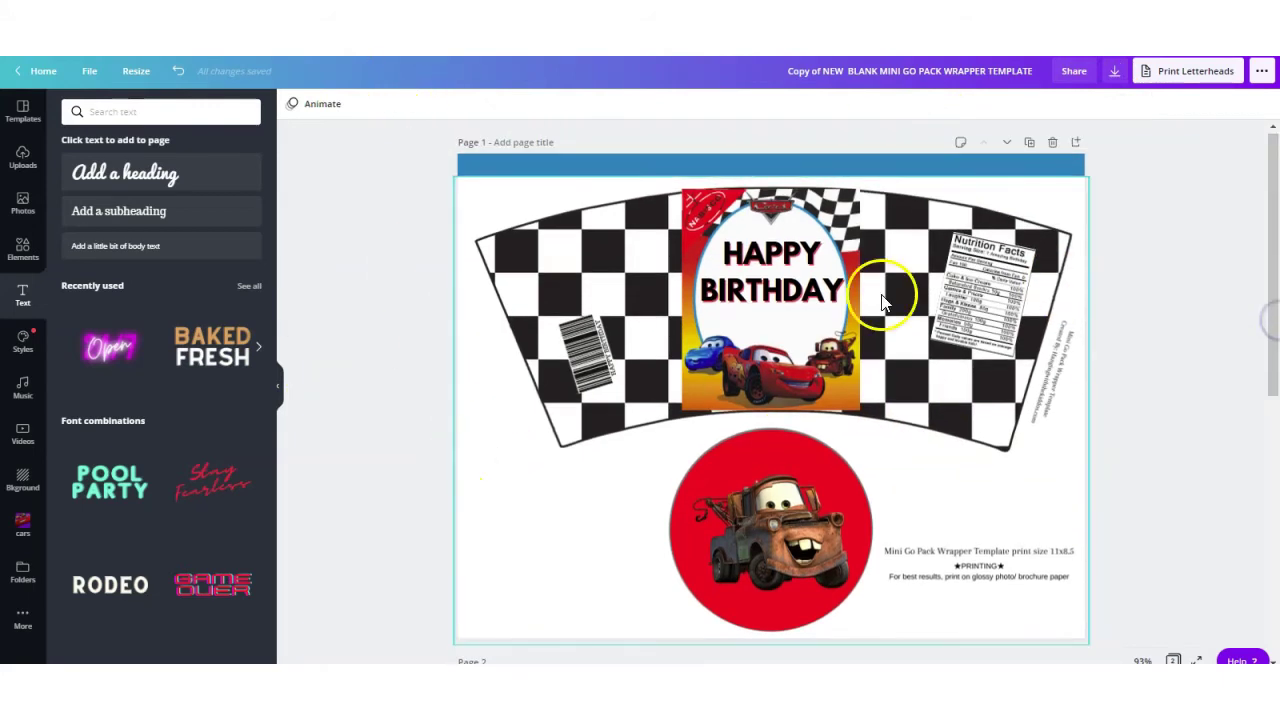
{"action": "left_click", "coordinate": [1113, 76]}
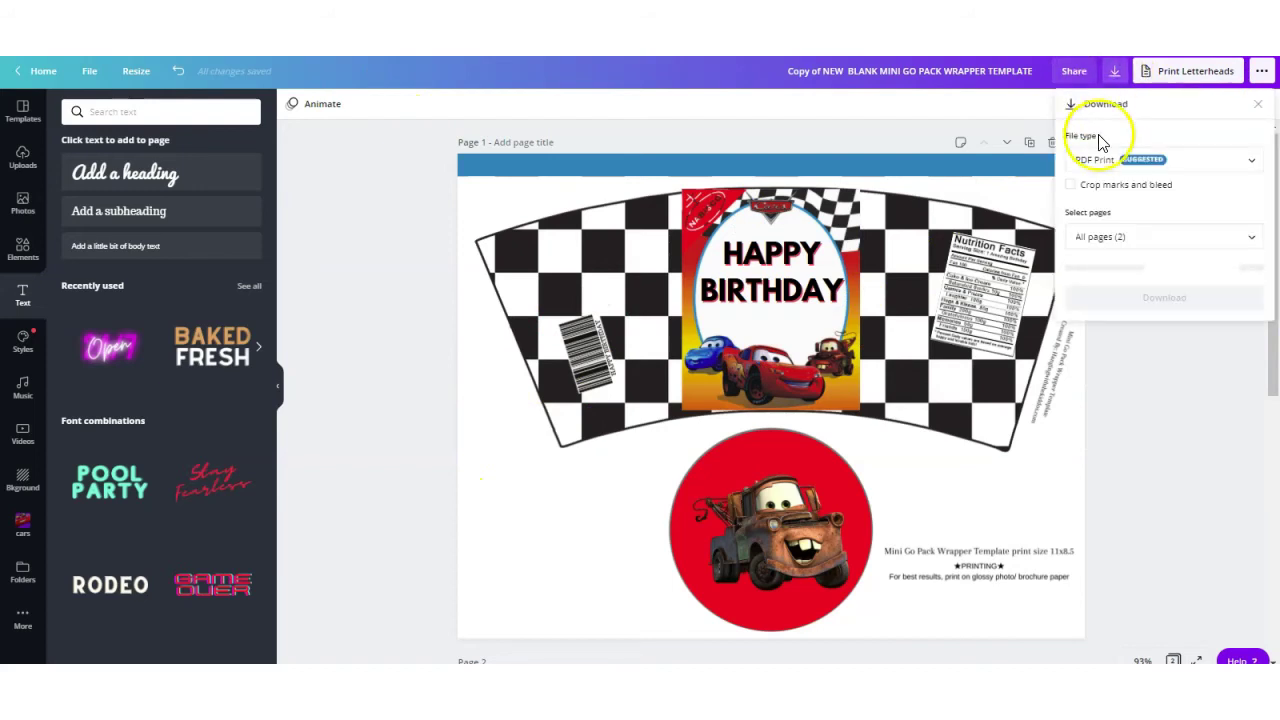
{"action": "left_click", "coordinate": [1095, 238]}
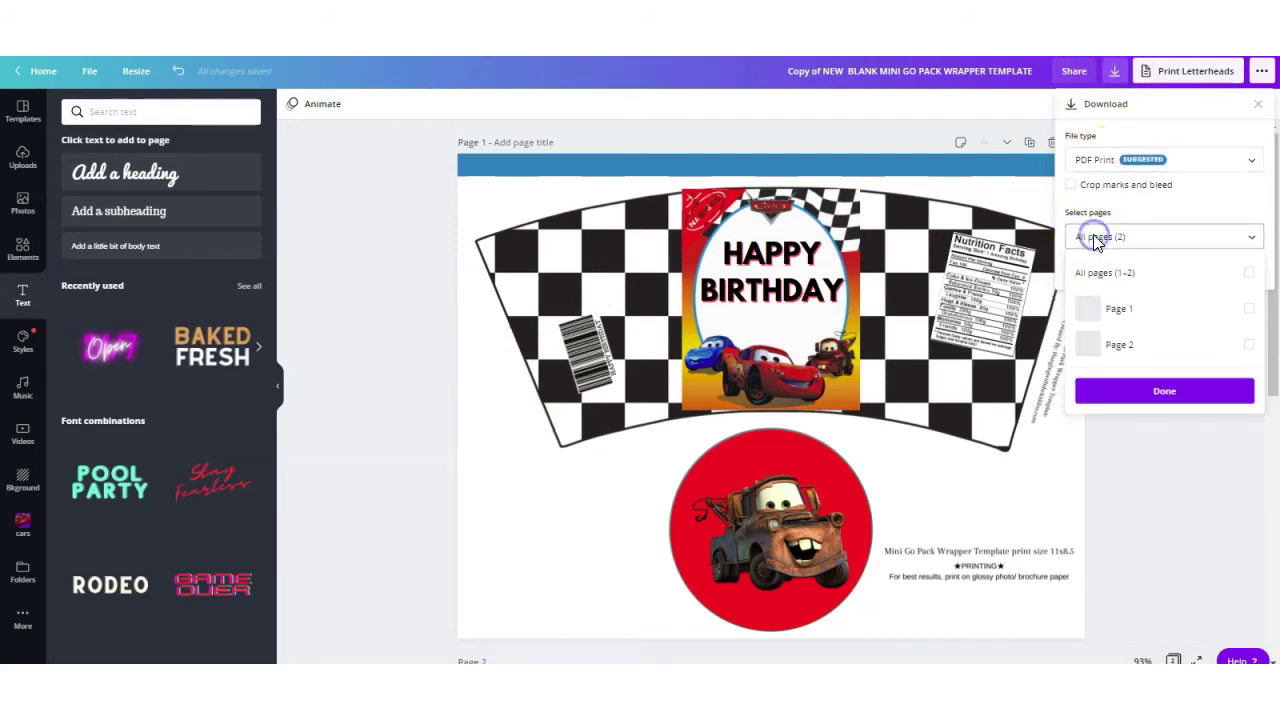
{"action": "left_click", "coordinate": [1132, 309]}
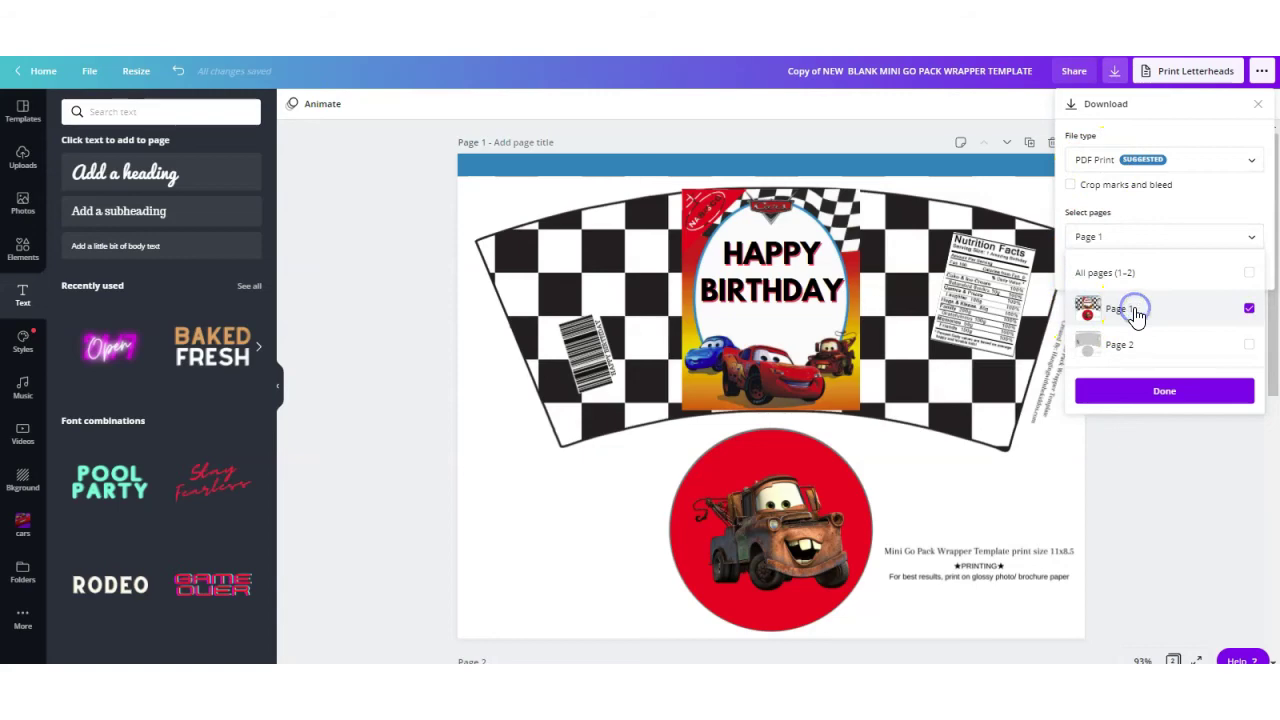
{"action": "left_click", "coordinate": [1140, 392]}
{"action": "left_click", "coordinate": [1157, 275]}
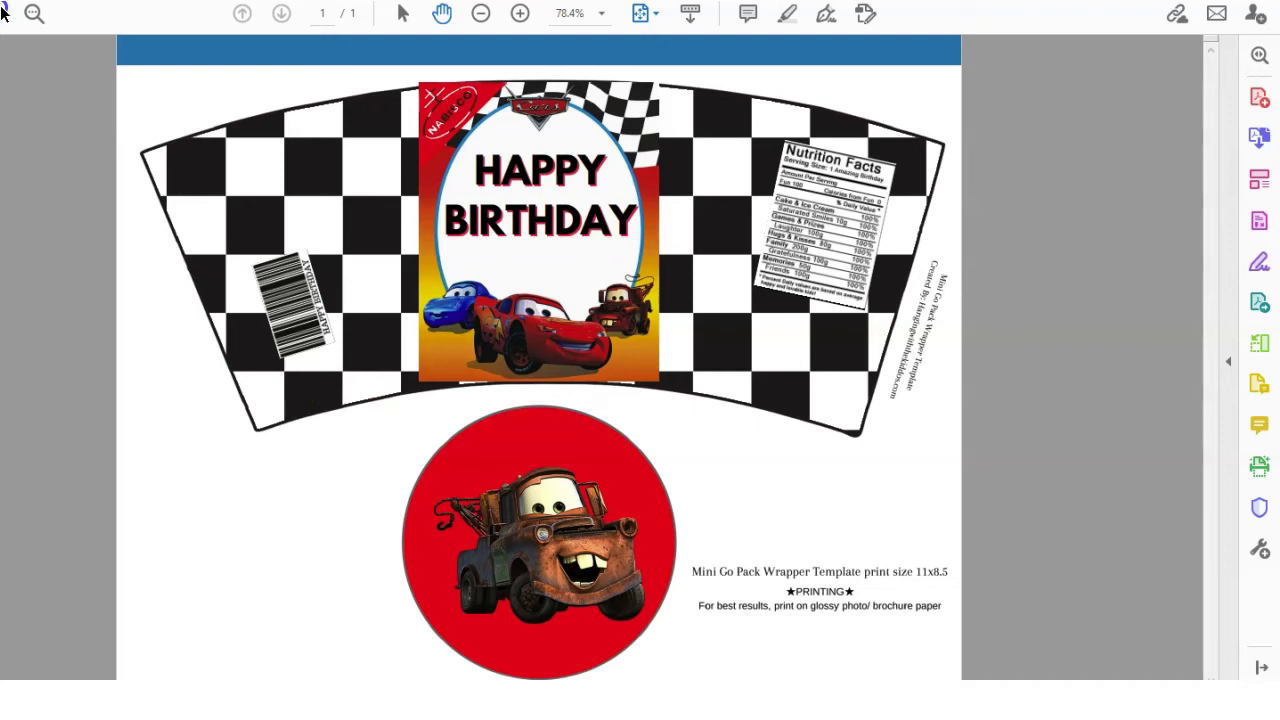
Step: Start printing the downloaded PDF from the PDF viewer, choose the HANGING WITH THE KIDDOS printer and open its properties
{"action": "key", "text": "ctrl+p"}
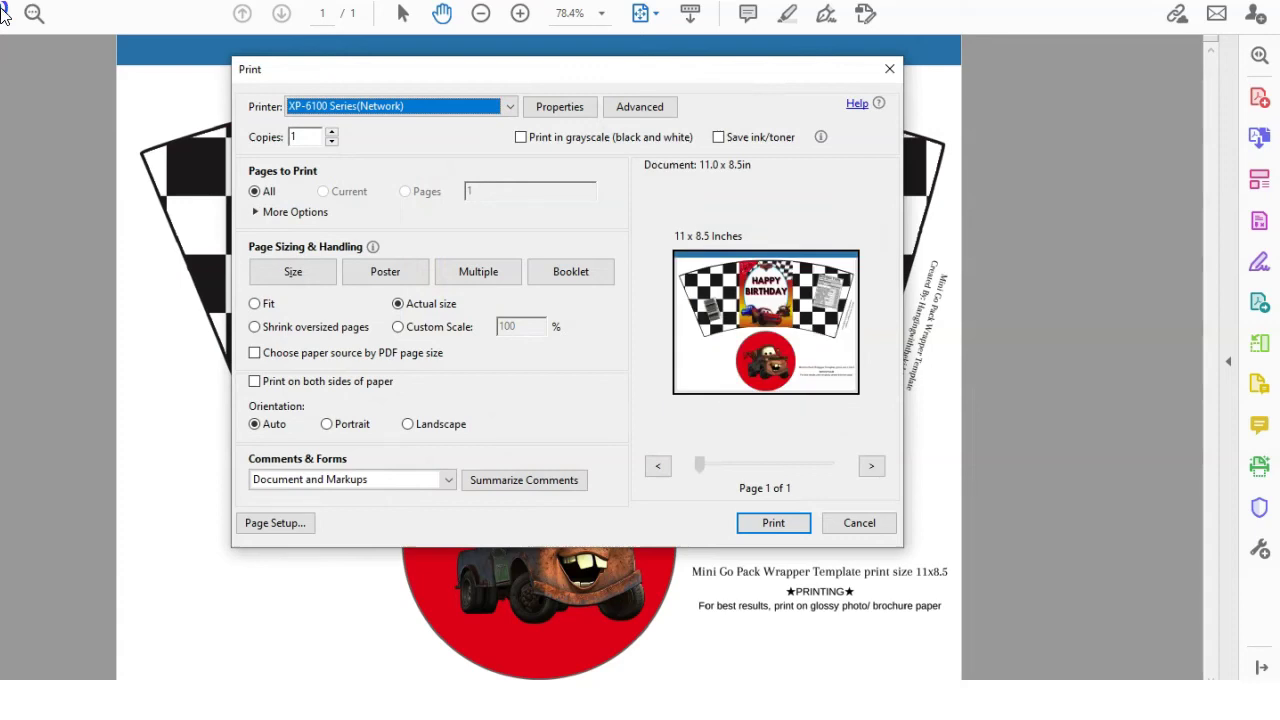
{"action": "left_click", "coordinate": [511, 106]}
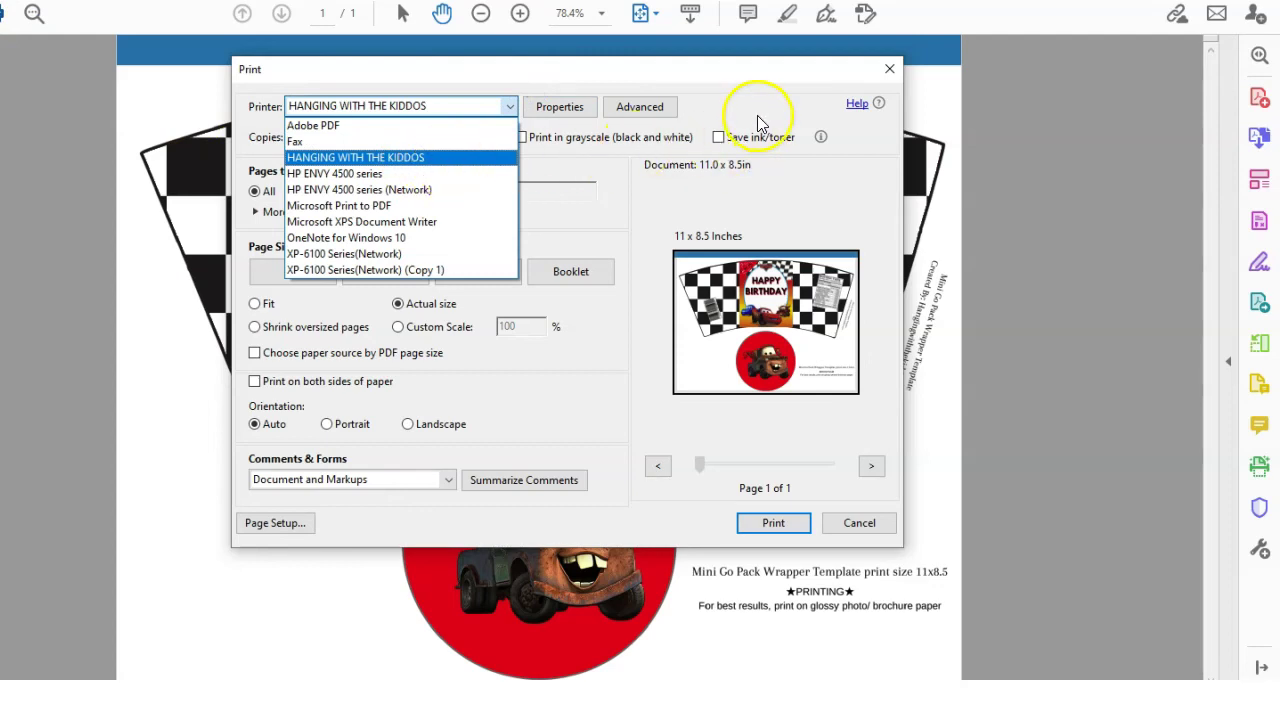
{"action": "left_click", "coordinate": [562, 108]}
{"action": "left_click", "coordinate": [568, 112]}
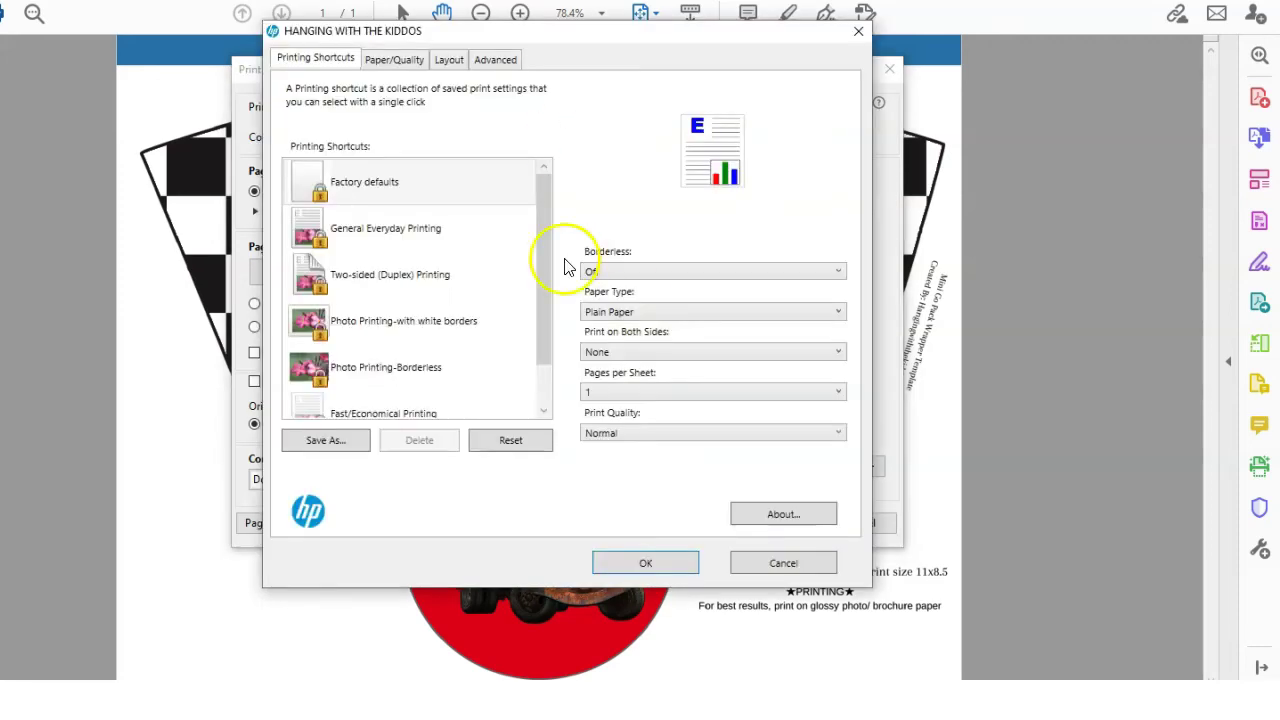
Step: Set the printer's paper type to HP Photo Papers and the print quality to Best, and accept the properties
{"action": "left_click", "coordinate": [620, 316]}
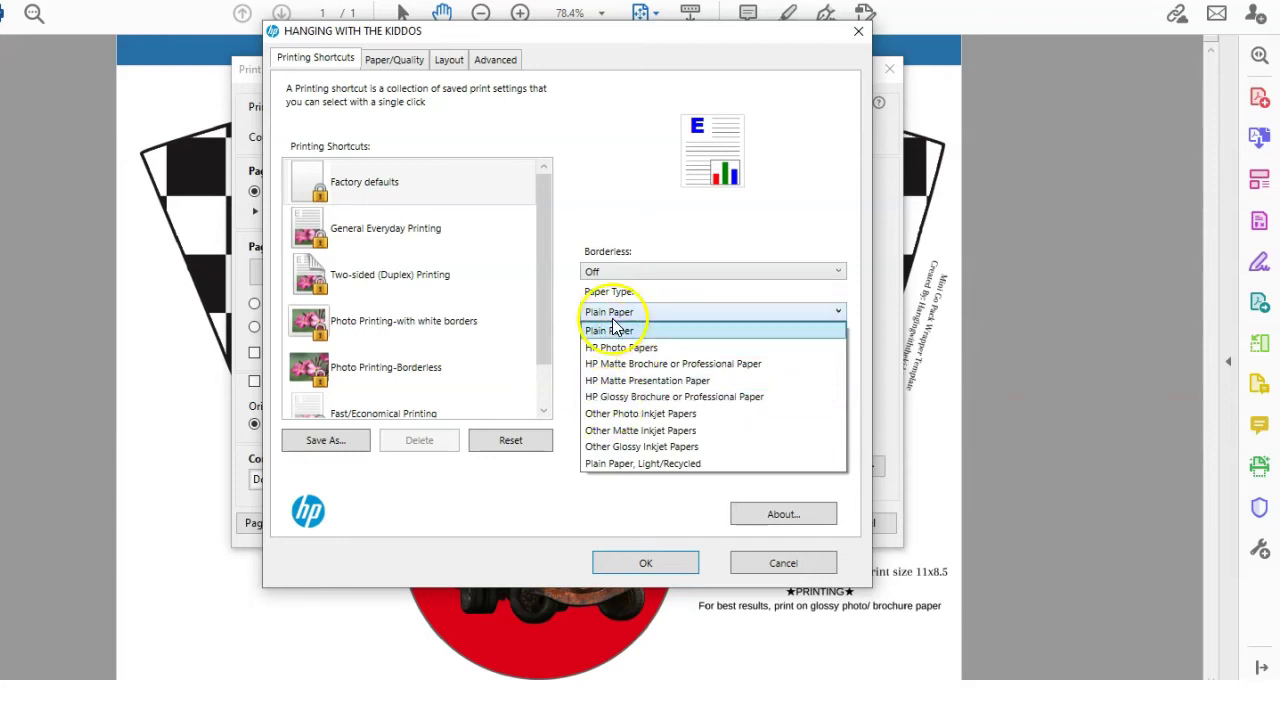
{"action": "left_click", "coordinate": [617, 348]}
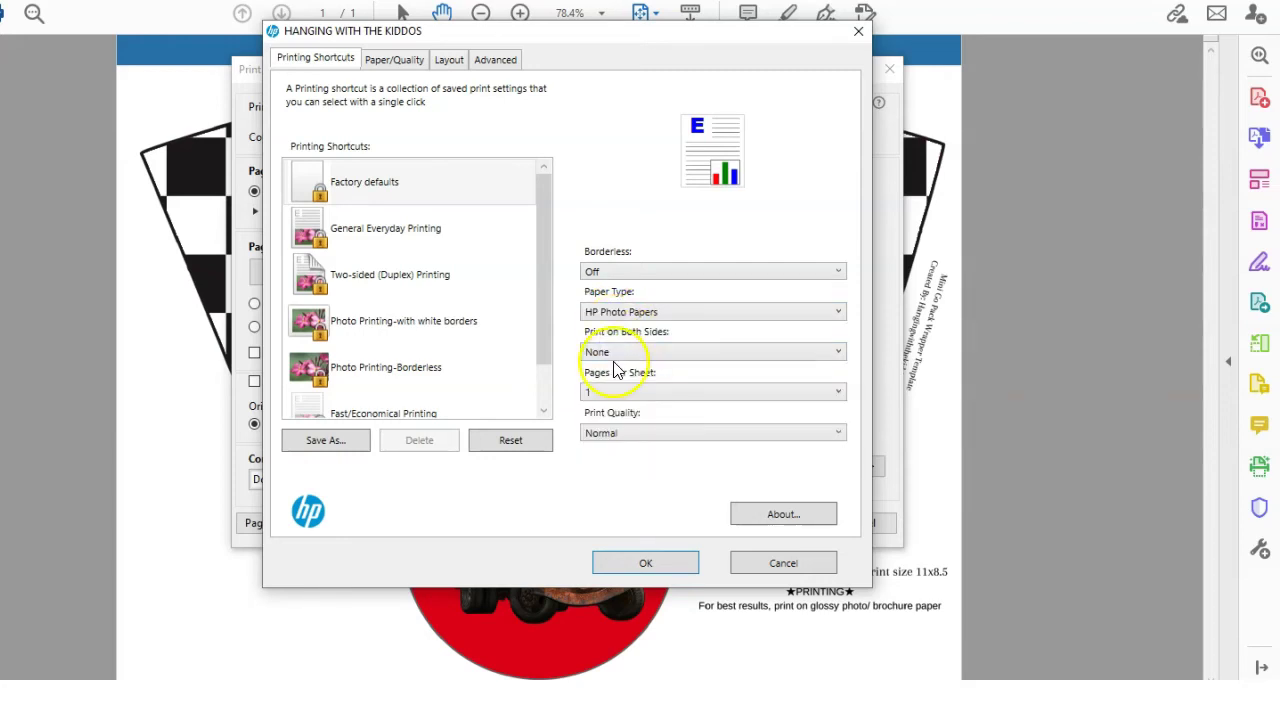
{"action": "left_click", "coordinate": [601, 440]}
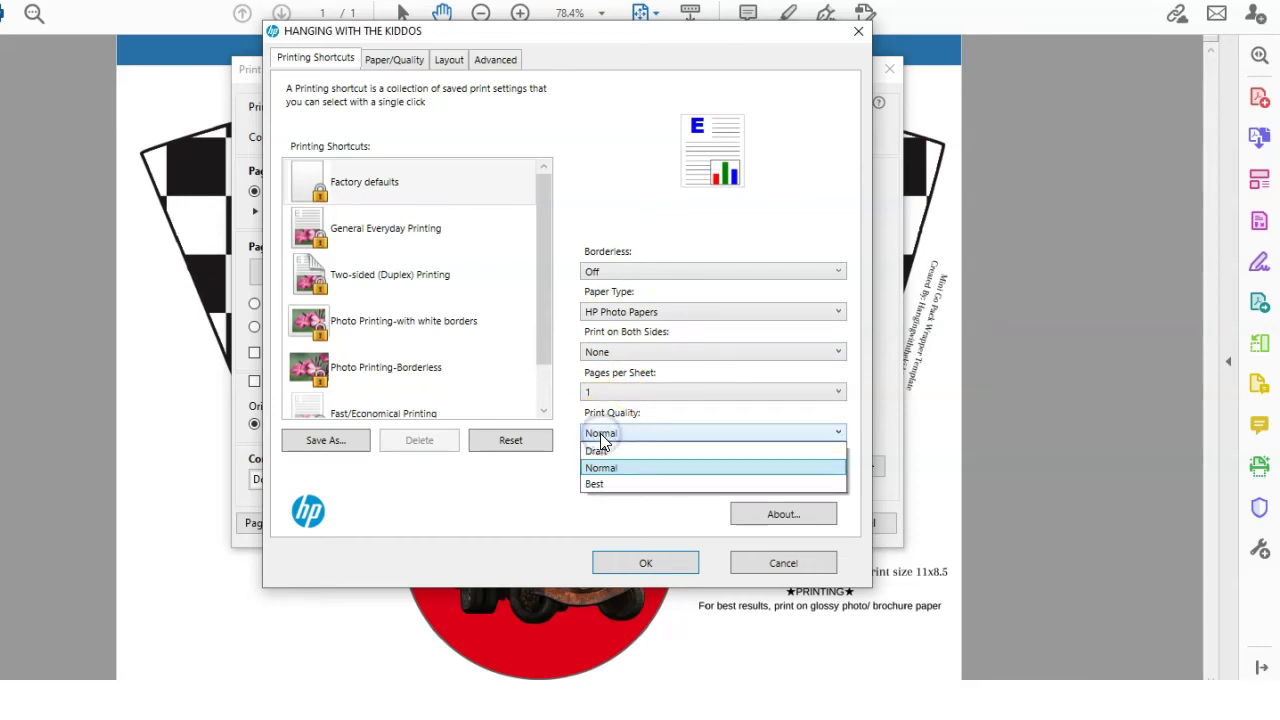
{"action": "left_click", "coordinate": [597, 486]}
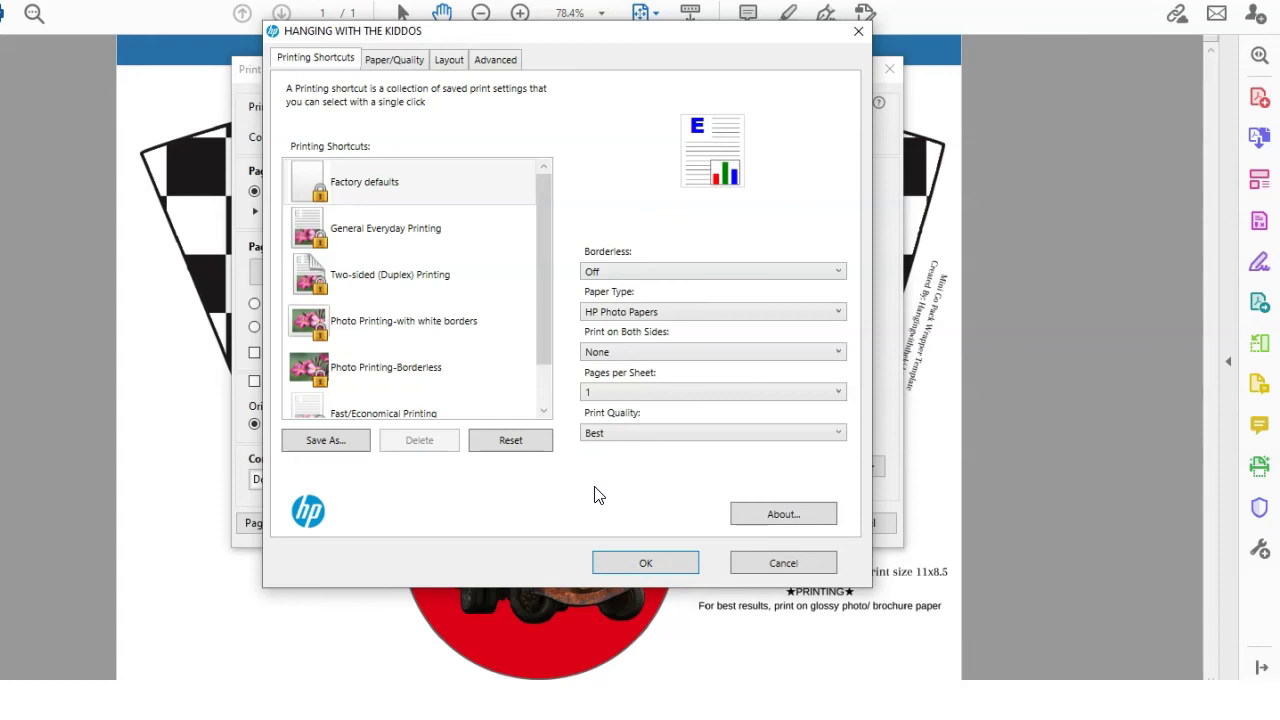
{"action": "left_click", "coordinate": [645, 563]}
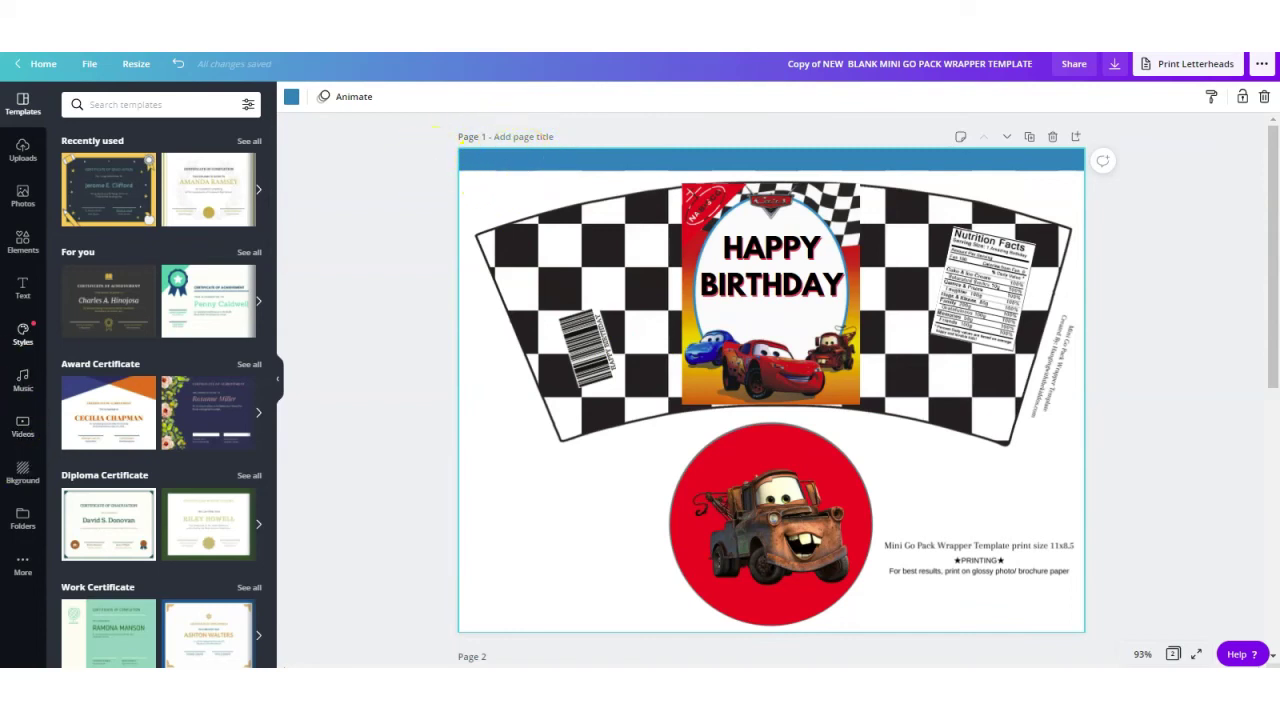
Step: Back in the Canva design, add a square shape to page 1 and color it white
{"action": "left_click", "coordinate": [14, 262]}
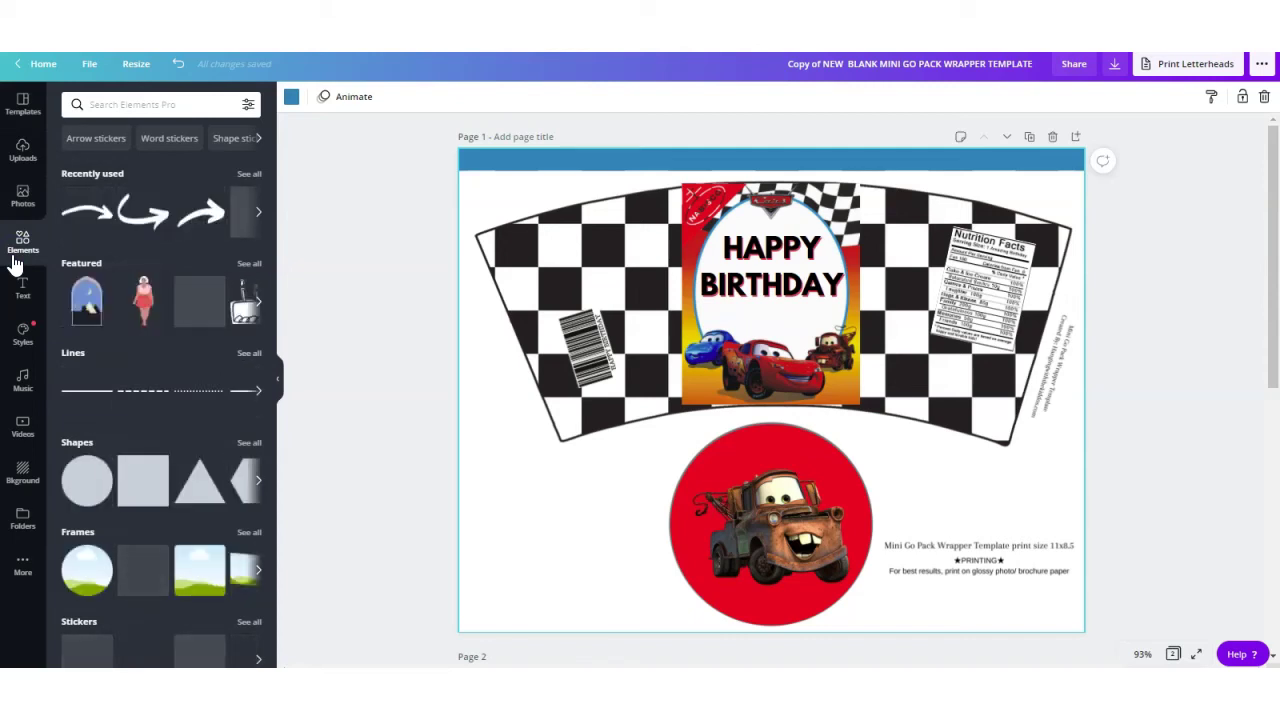
{"action": "left_click", "coordinate": [143, 483]}
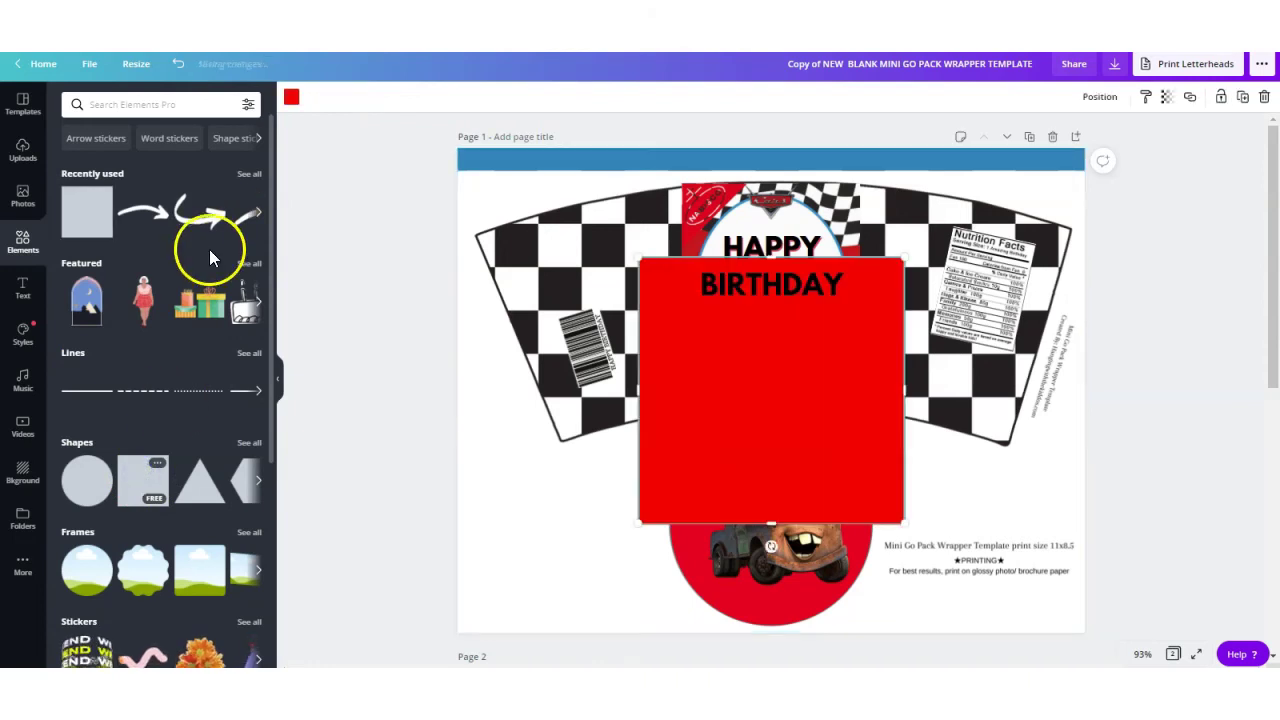
{"action": "left_click", "coordinate": [291, 98]}
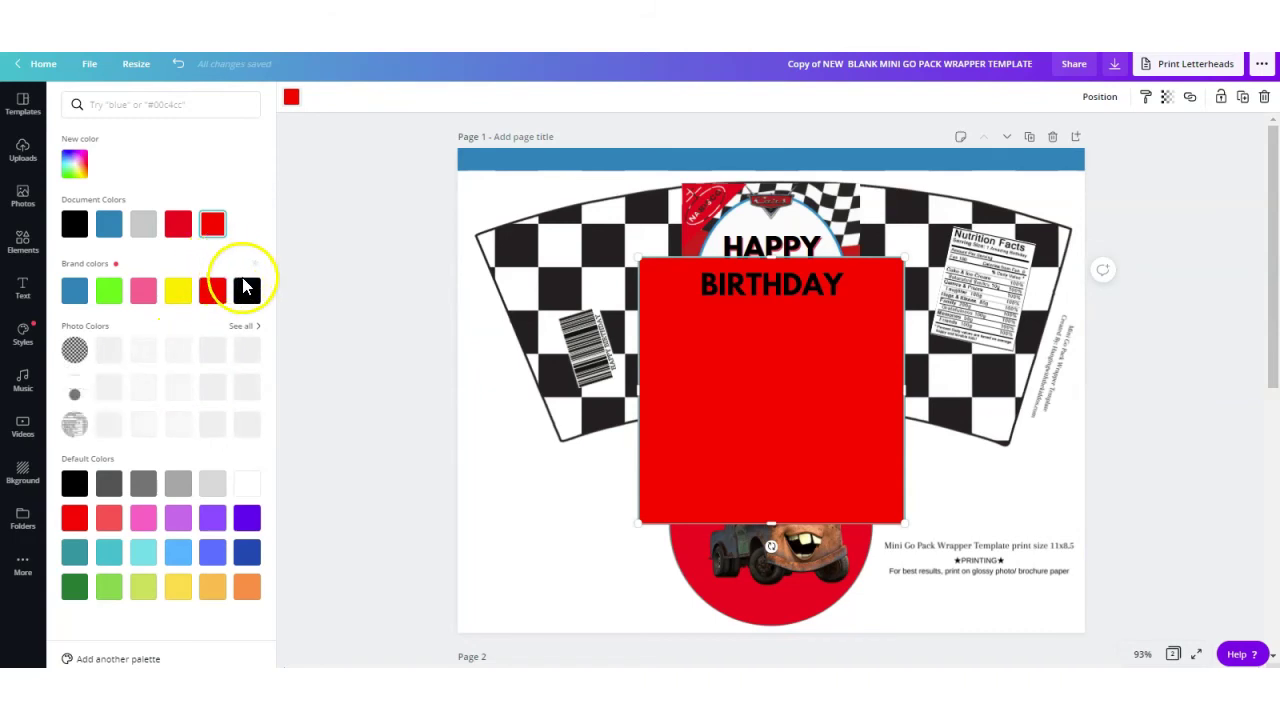
{"action": "left_click", "coordinate": [247, 488]}
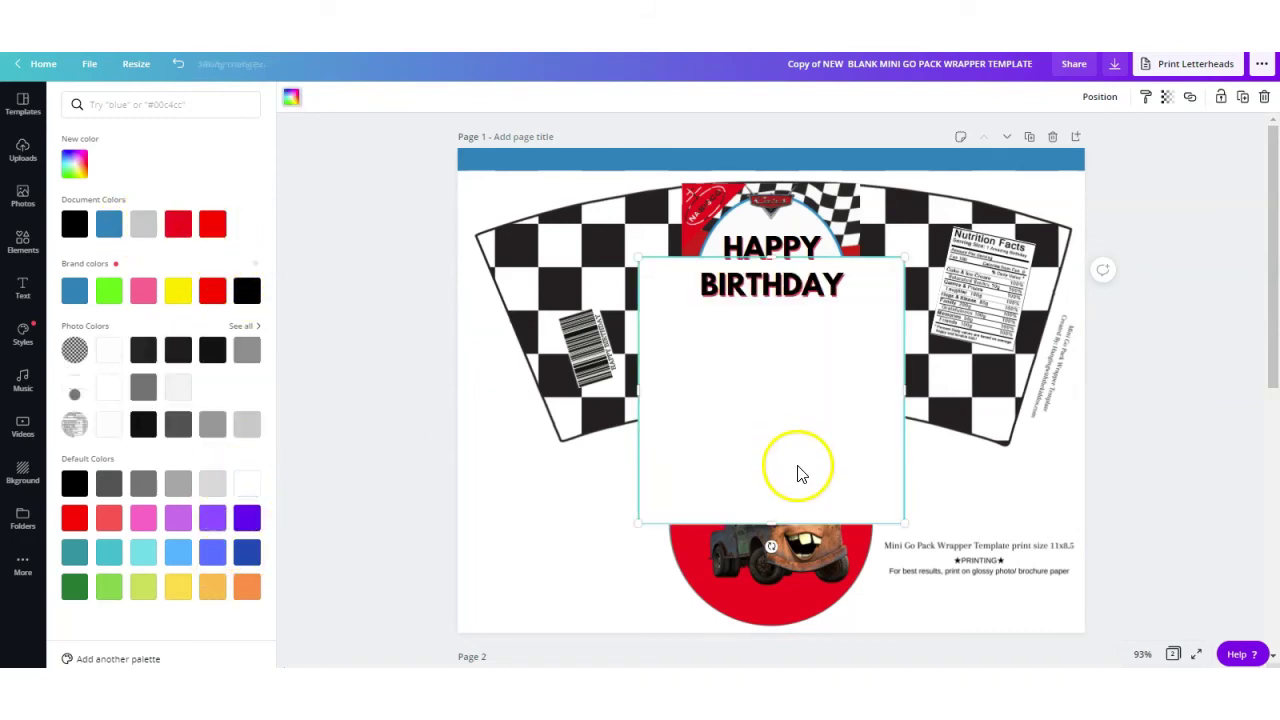
Step: Move the white square over the blue bar at the page's upper edge and widen it to cover the whole bar
{"action": "left_click_drag", "start_coordinate": [670, 252], "coordinate": [543, 120]}
{"action": "left_click", "coordinate": [629, 137]}
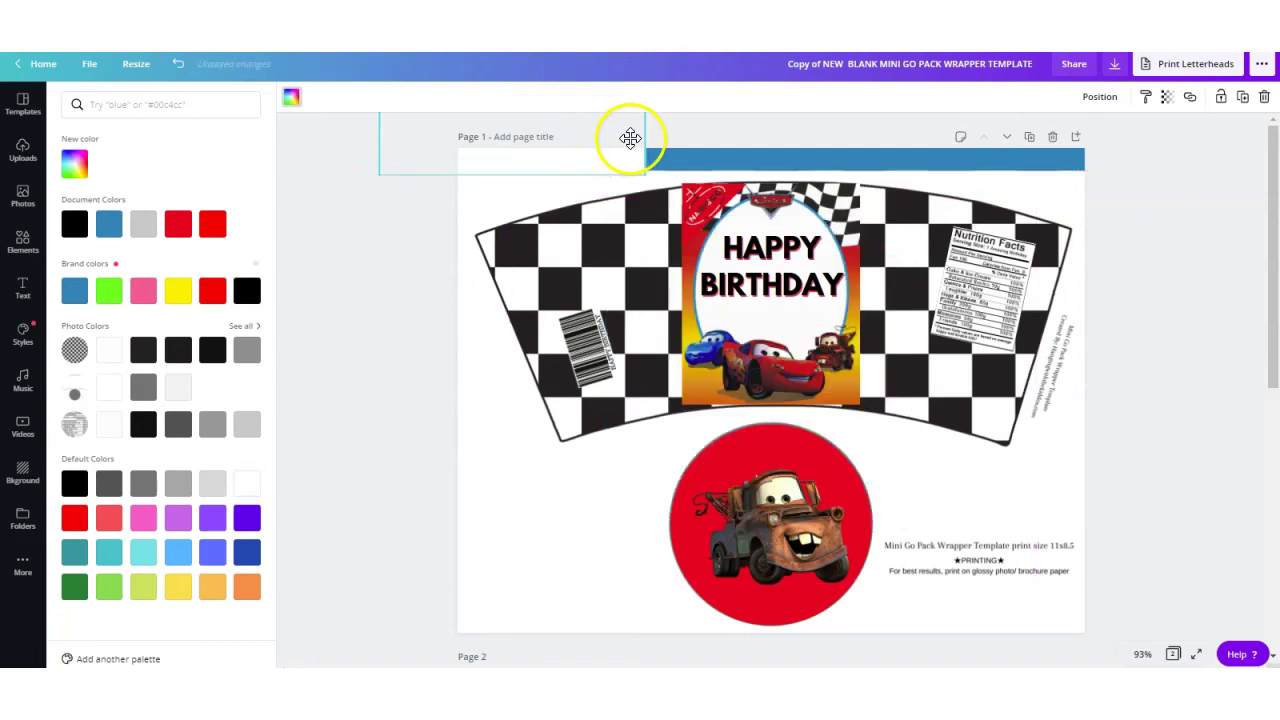
{"action": "left_click_drag", "start_coordinate": [644, 136], "coordinate": [1134, 206]}
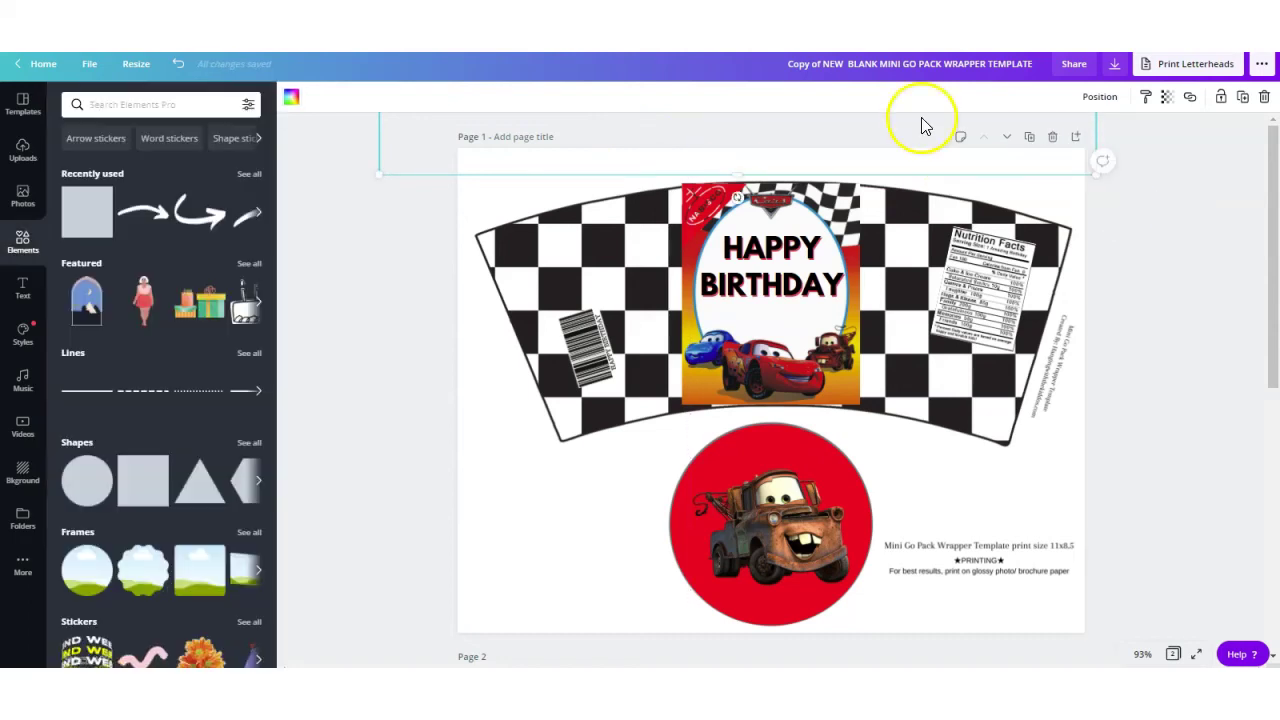